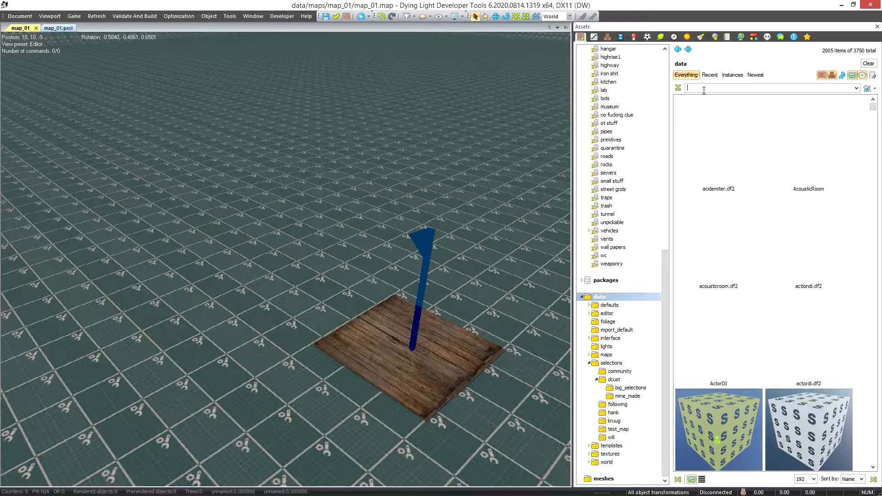
Place an AppearGroup object and cafe_table_a.msh on the wooden platform, with collectable_files.msh on the tabletop
drag(701, 144, 276, 292)
right_drag(380, 326, 331, 325)
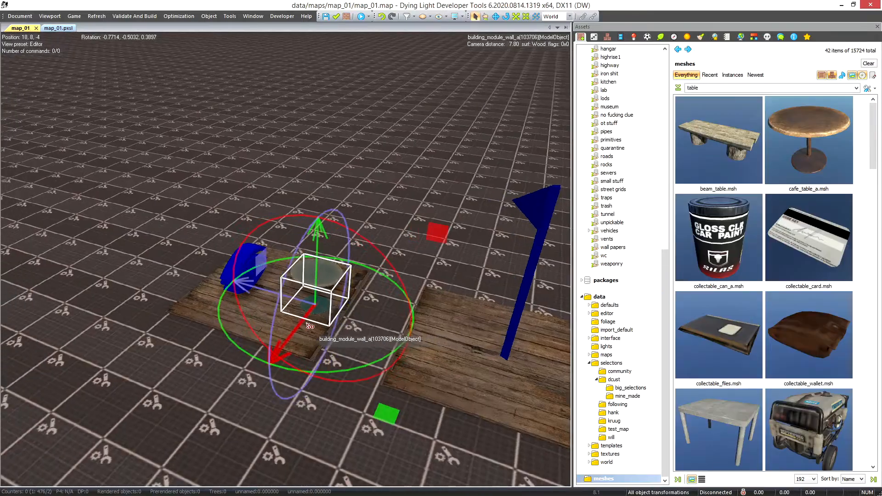
drag(746, 346, 320, 276)
scroll(320, 279, up, 4)
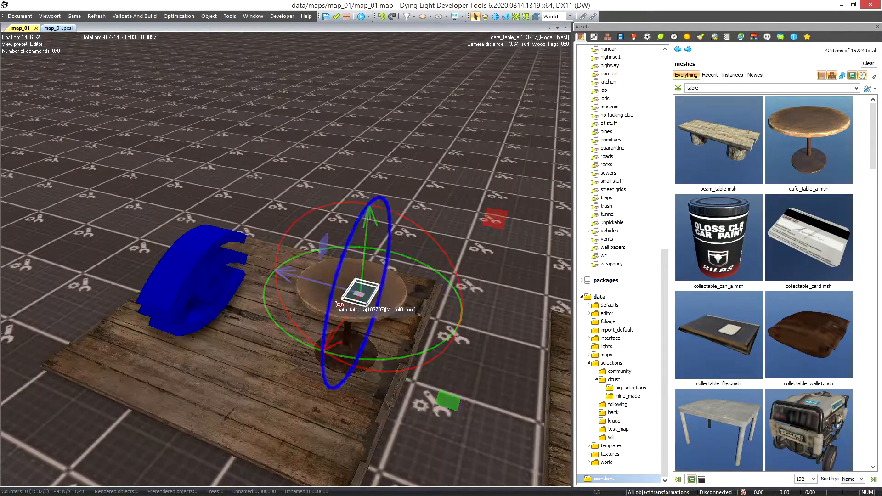
Display the AppearGroup's attributes and select its m_Objects field
click(183, 258)
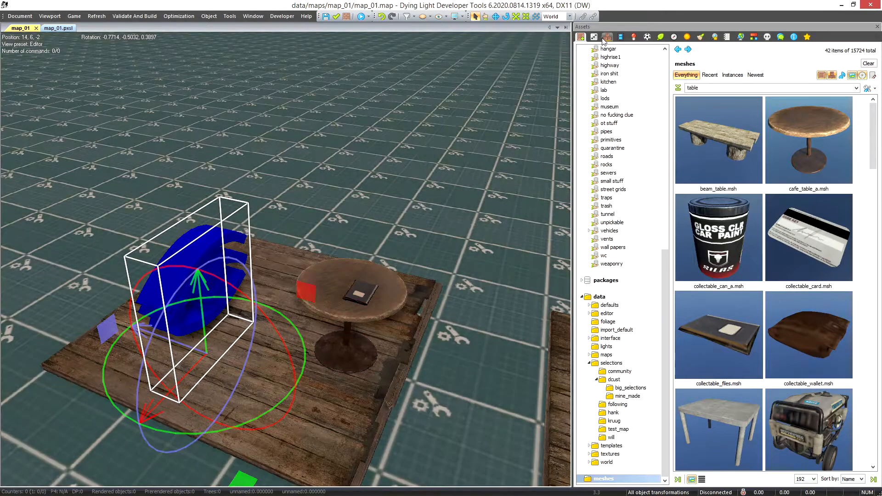
click(593, 37)
click(753, 138)
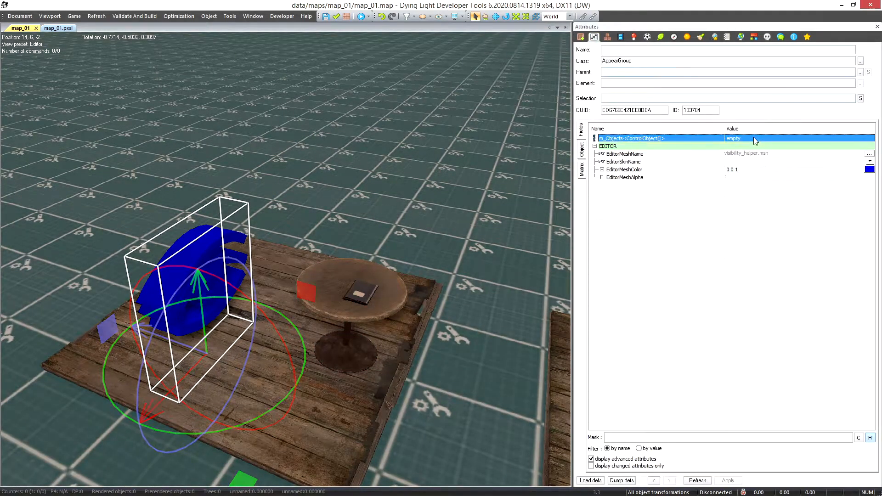
right_click(751, 137)
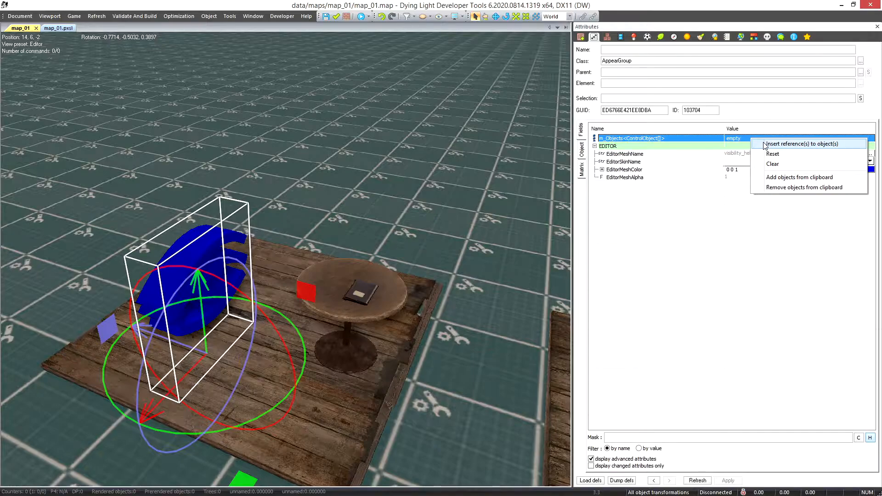
click(765, 144)
drag(519, 159, 525, 149)
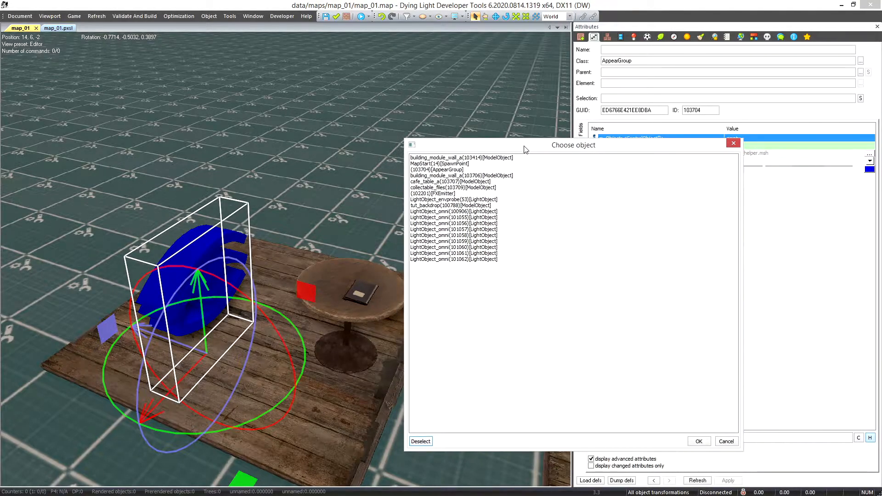
click(733, 143)
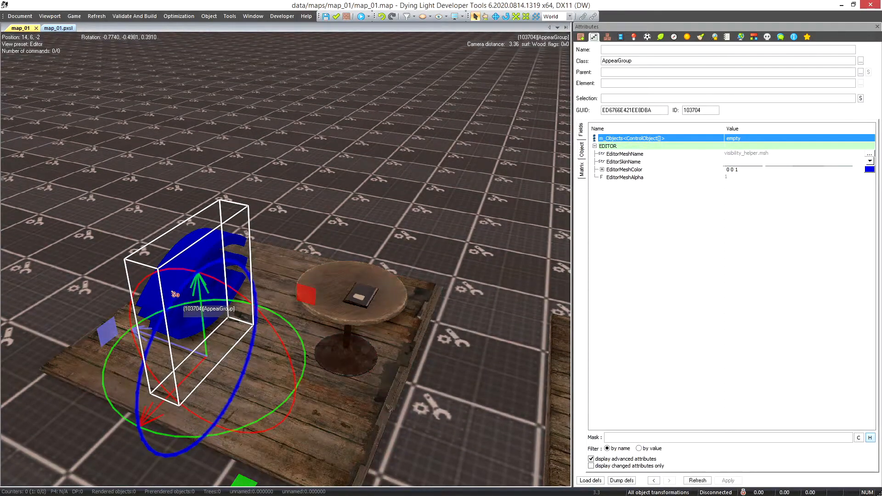
Add the collectable_files model on the table to the AppearGroup's m_Objects
right_click(362, 299)
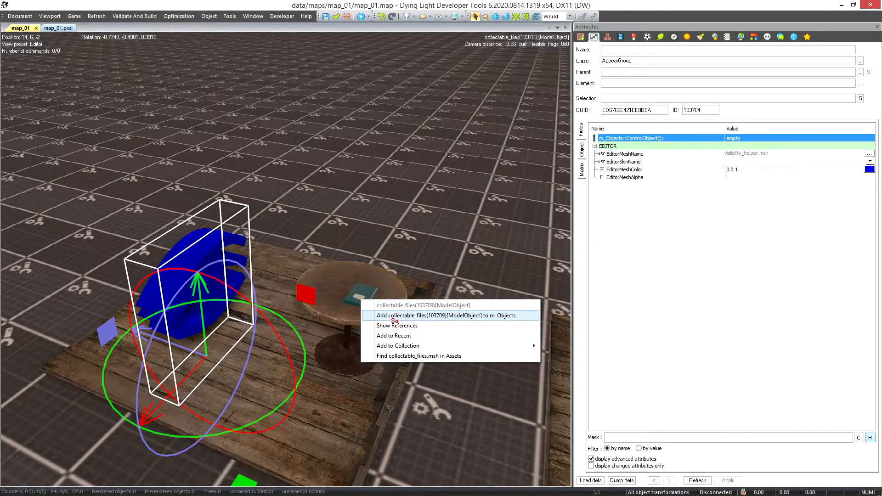
click(394, 316)
scroll(367, 238, up, 4)
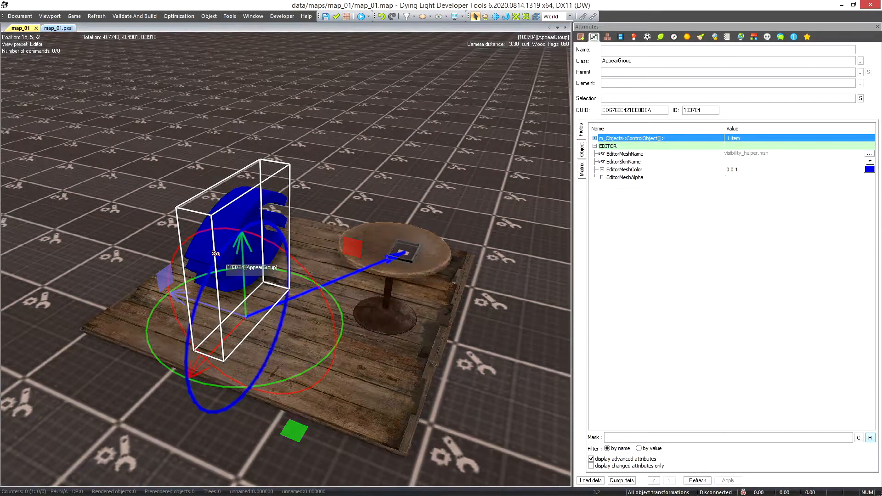
scroll(230, 279, up, 4)
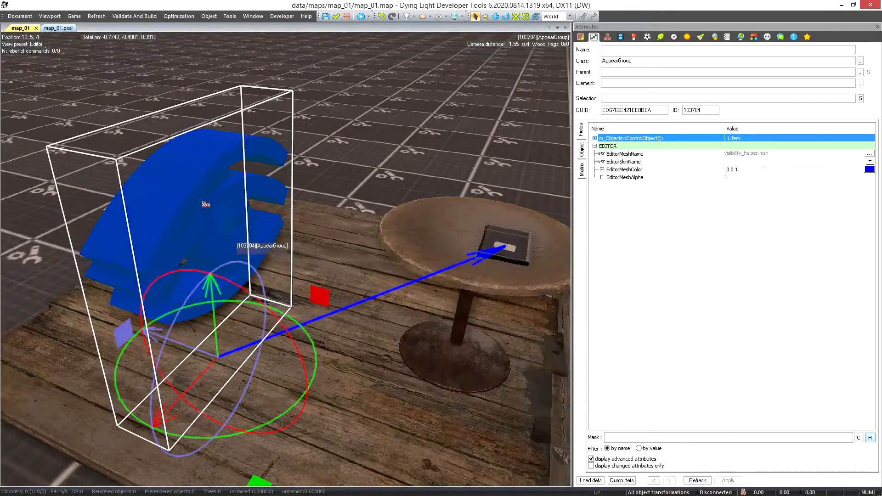
scroll(219, 215, down, 4)
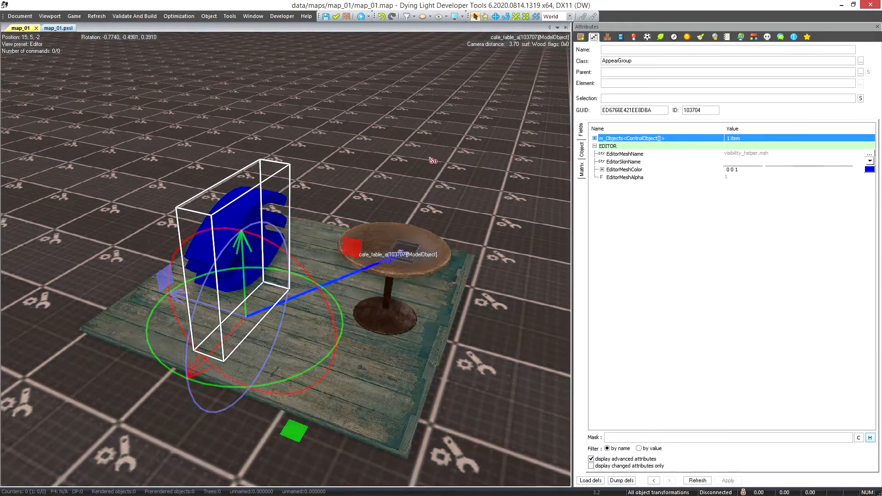
Name the AppearGroup AG_table_stuff
click(628, 51)
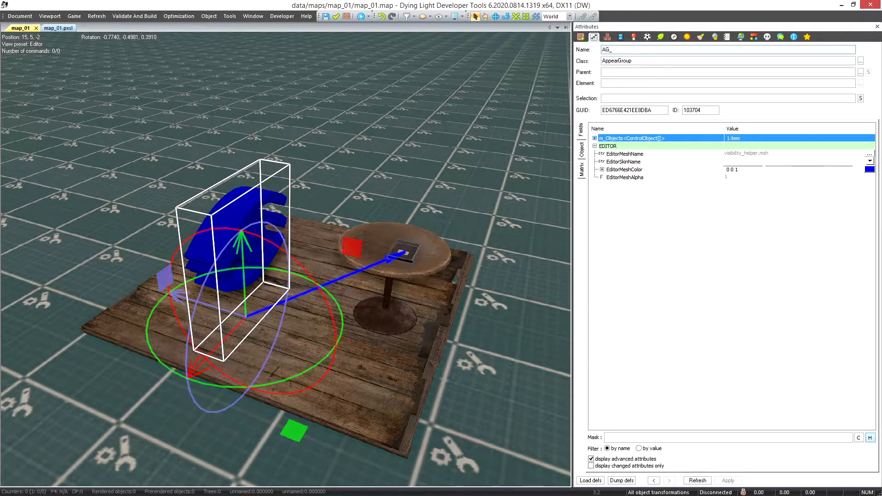
key(BackSpace)
key(BackSpace)
key(BackSpace)
key(BackSpace)
text(table_stuff)
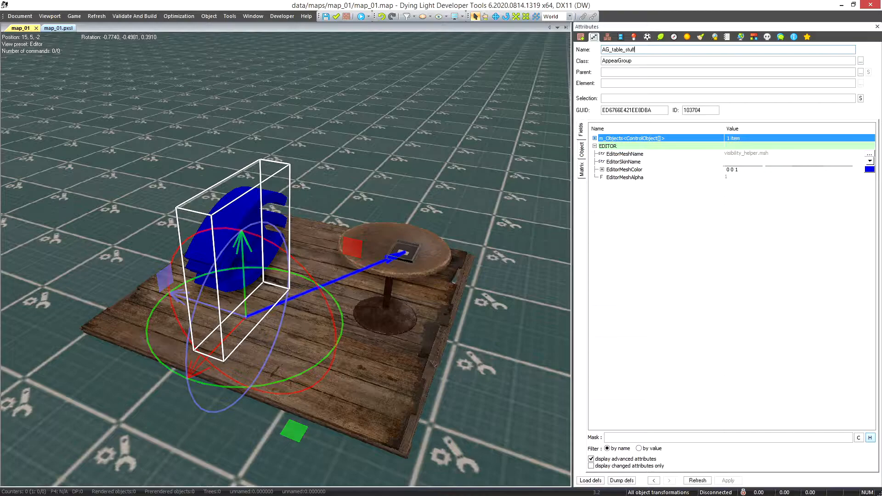
key(Tab)
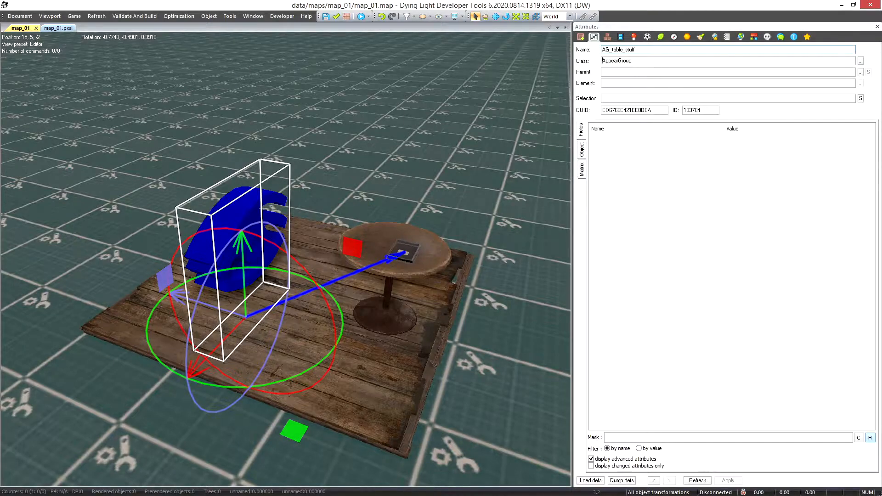
In map_01.pxsl, add the line ",hide _ AppearGroup AG_table_stuff" under setupQuest and compile the quests
click(54, 29)
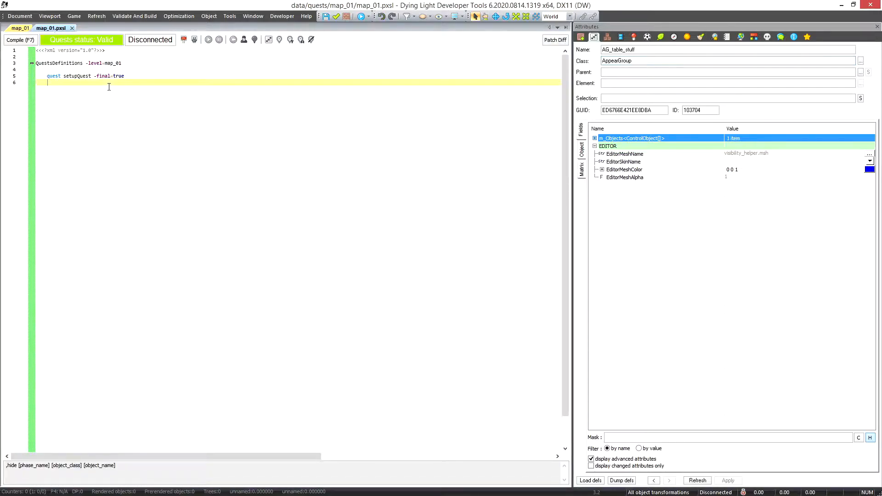
text(,hid)
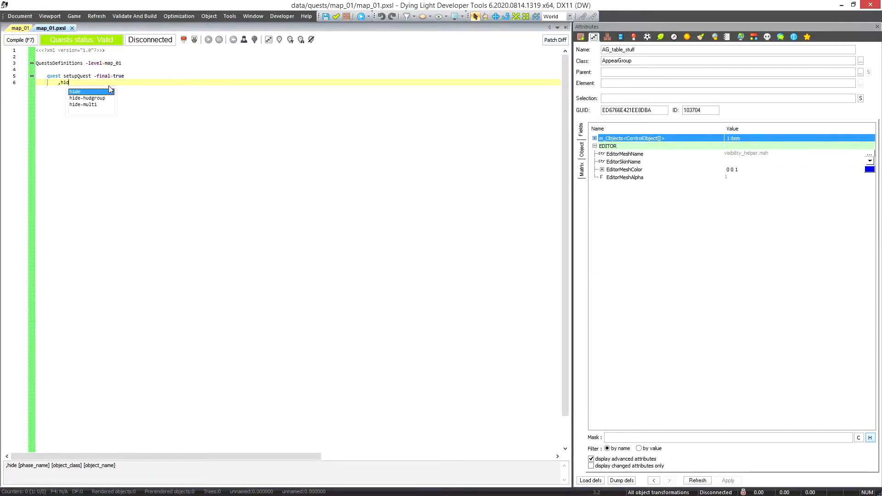
text(e _ AppearGroup)
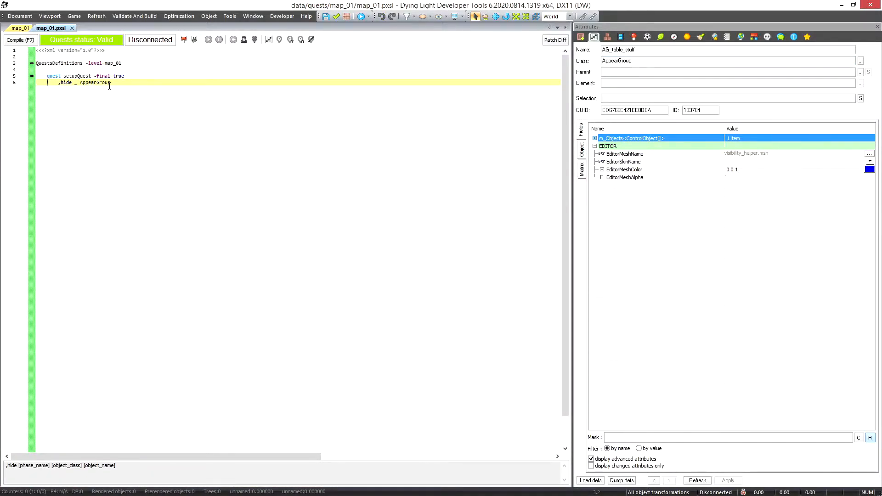
key(Return)
click(14, 43)
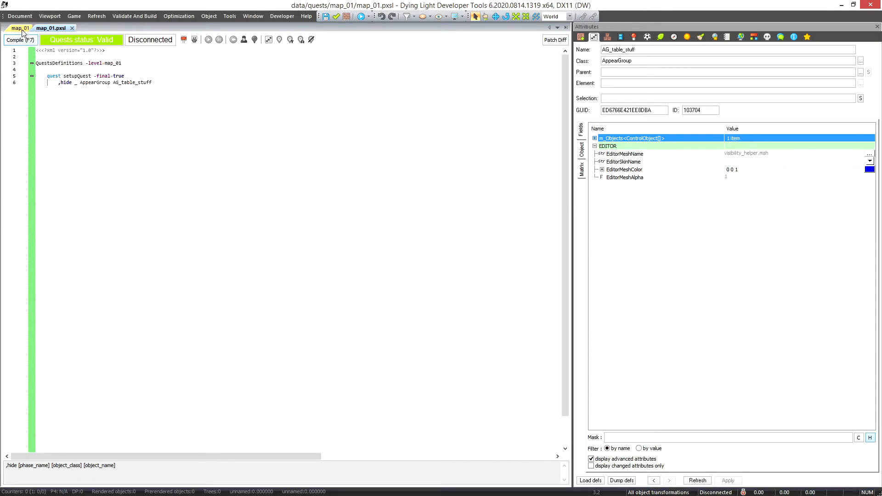
click(20, 29)
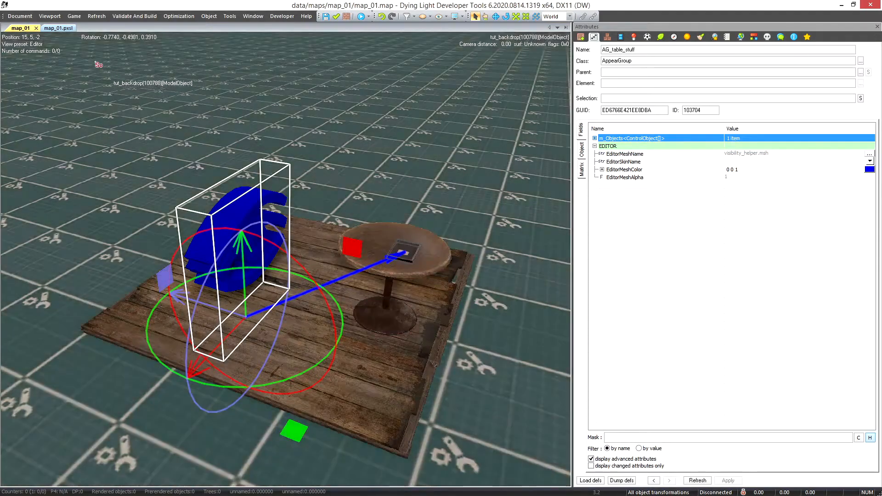
click(59, 29)
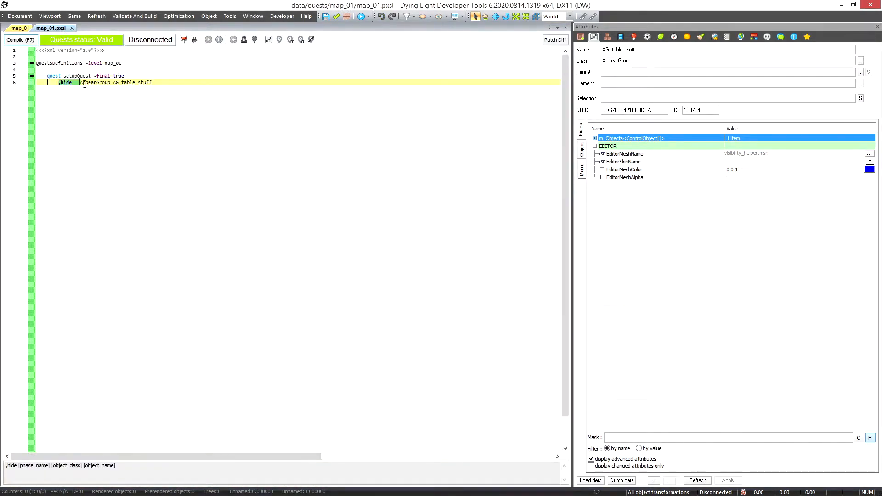
drag(81, 85, 164, 87)
Add the line ",semaphore _" below the hide phase in setupQuest and compile the quests
click(163, 82)
key(Return)
text(,semp)
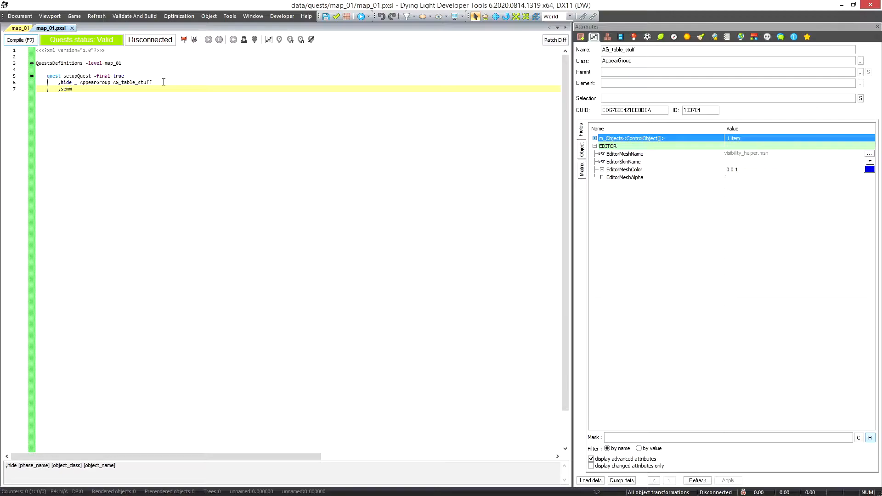
text(aphore _)
click(17, 40)
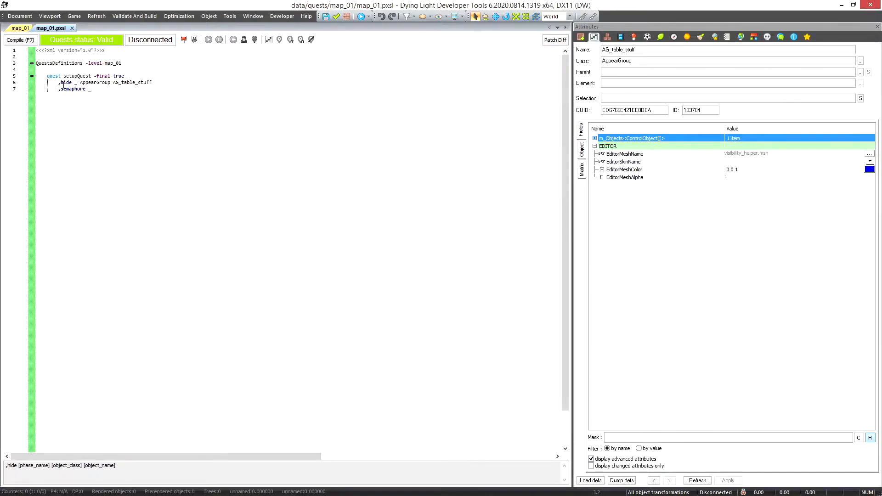
drag(58, 83, 134, 95)
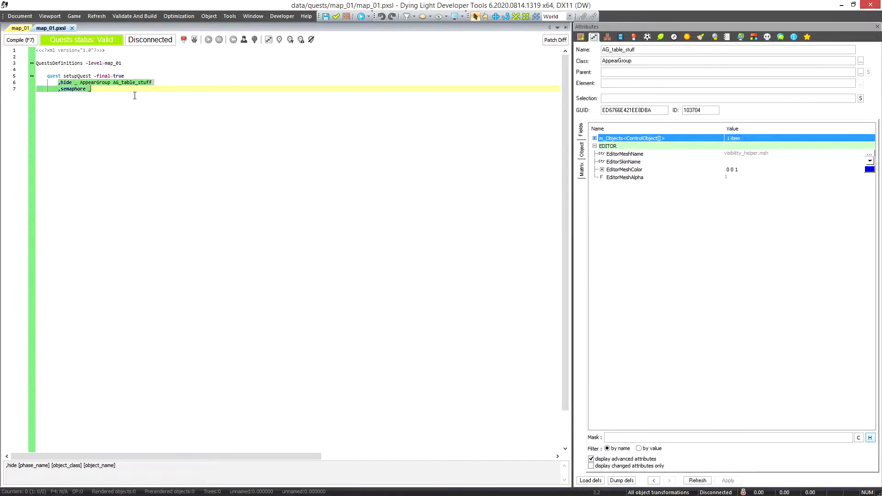
click(103, 96)
click(20, 40)
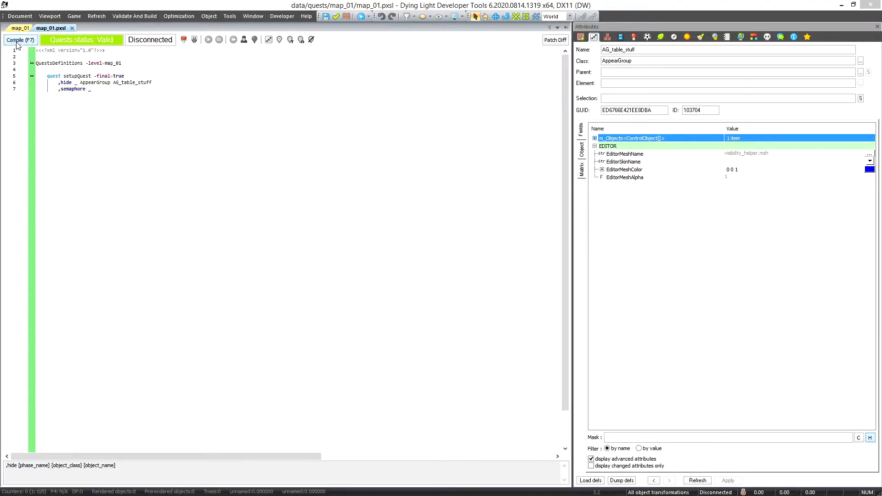
Run map_01 in the game to check the items on the table, and quit back to the editor
click(21, 28)
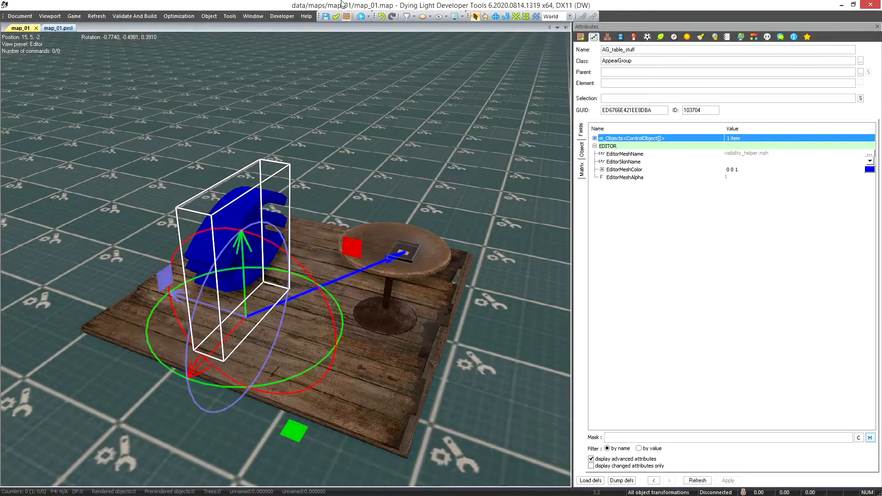
click(356, 18)
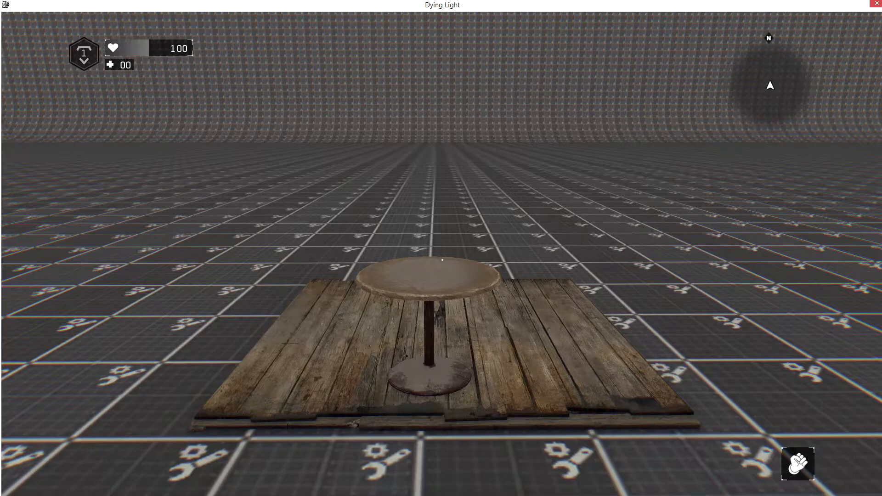
key(Escape)
key(Down)
key(Down)
key(Down)
key(Down)
key(Down)
key(Return)
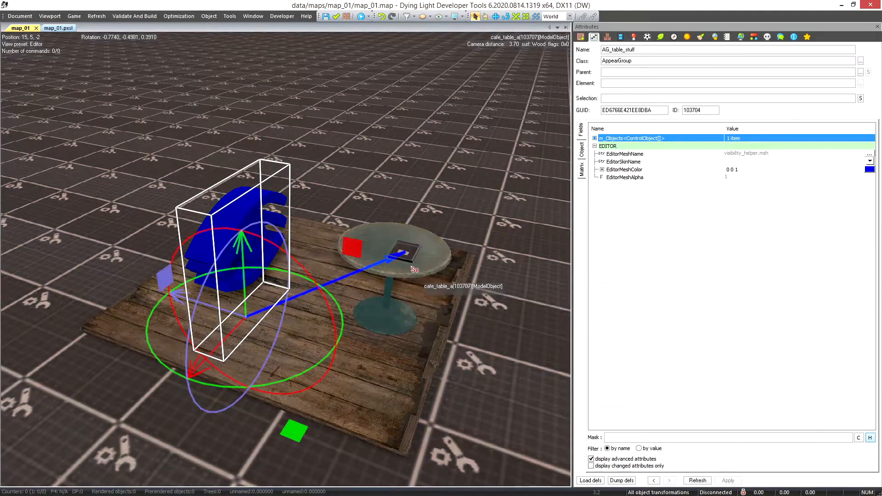
Place generator_portable.msh on the cafe table and scale it down to fit beside the collectable files
click(404, 253)
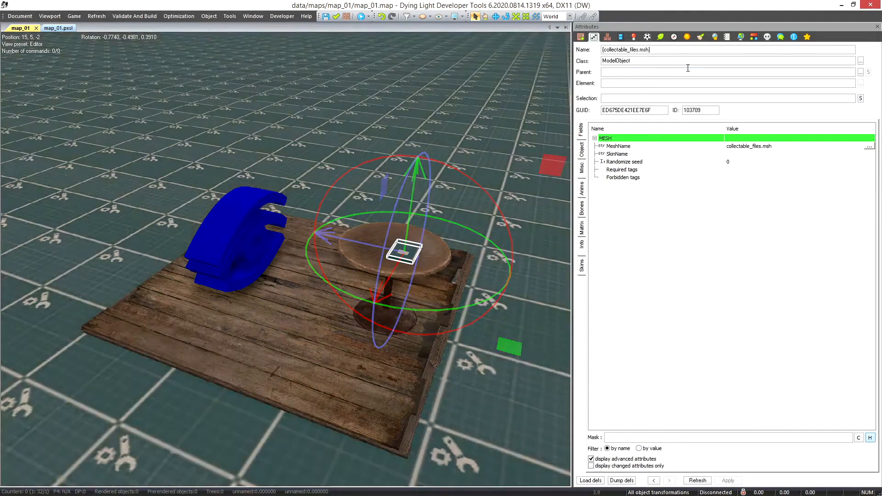
click(581, 37)
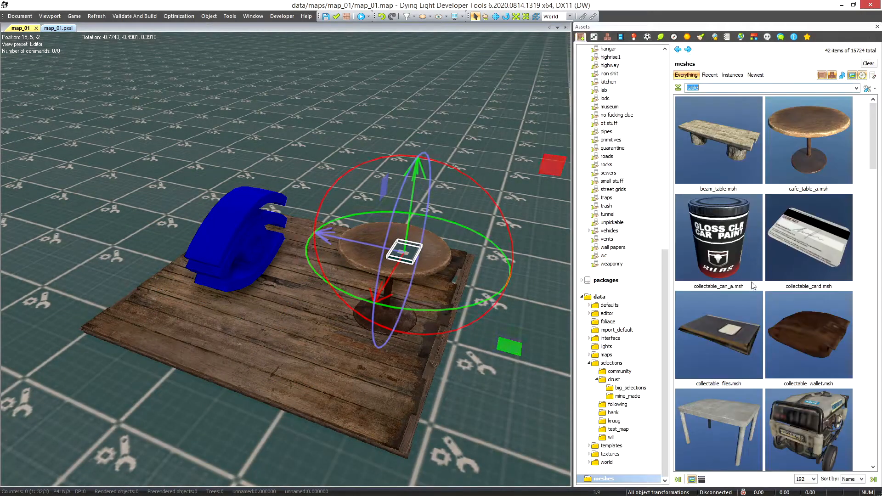
click(731, 406)
click(779, 401)
click(382, 242)
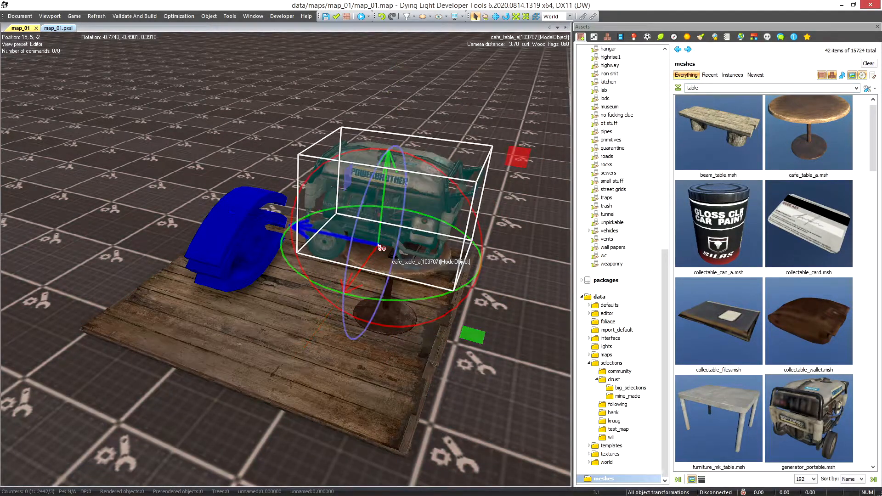
key(r)
drag(385, 246, 257, 274)
scroll(415, 267, up, 2)
key(q)
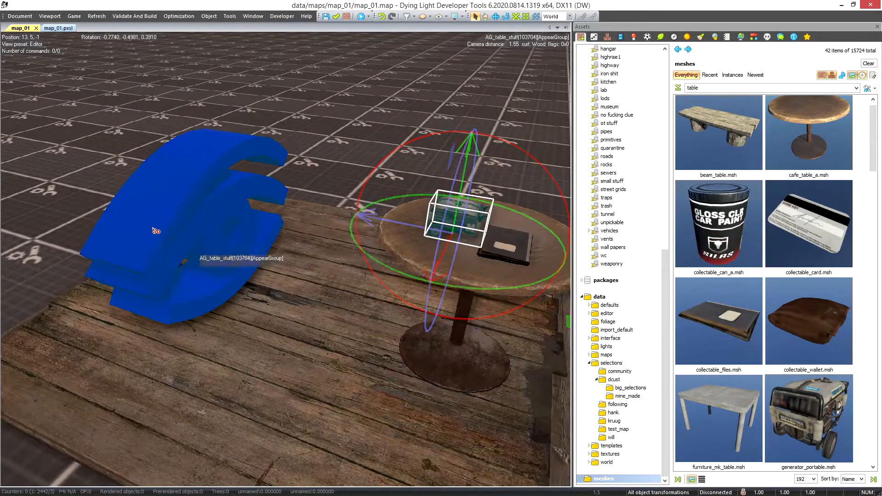
Add the generator_portable model to the m_Objects of the AG_table_stuff AppearGroup
click(153, 229)
scroll(394, 282, down, 2)
click(593, 37)
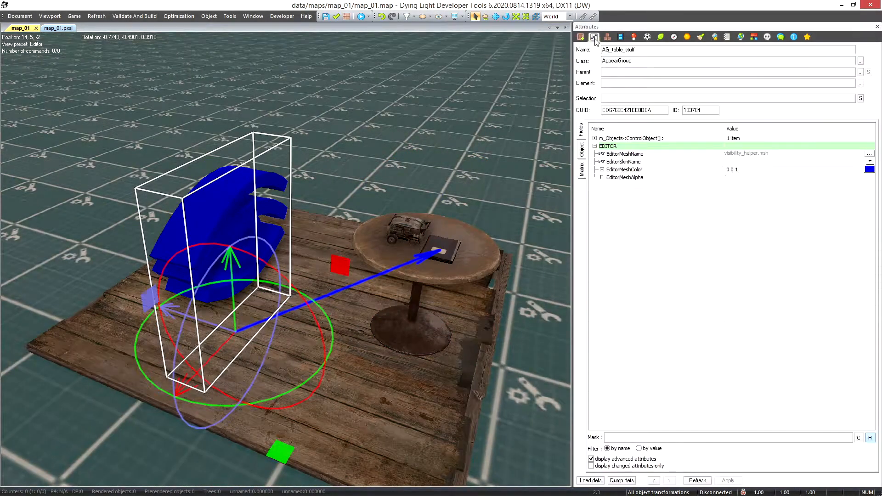
click(763, 137)
right_click(404, 231)
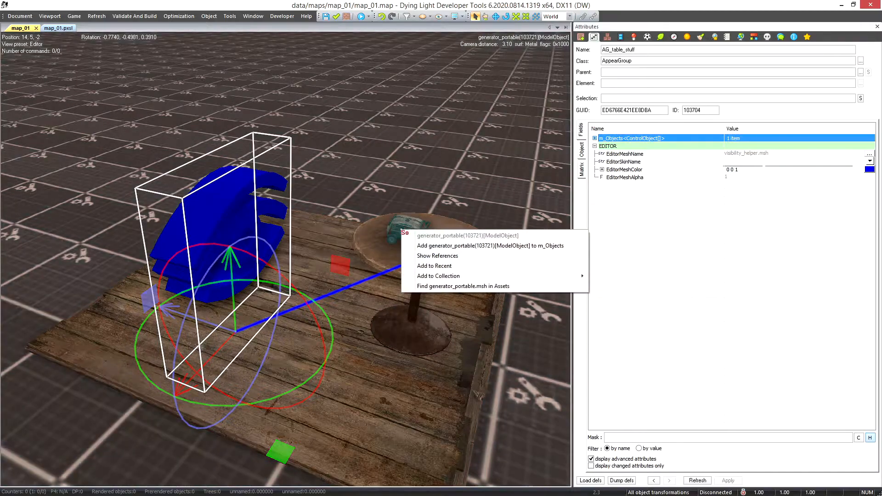
click(455, 245)
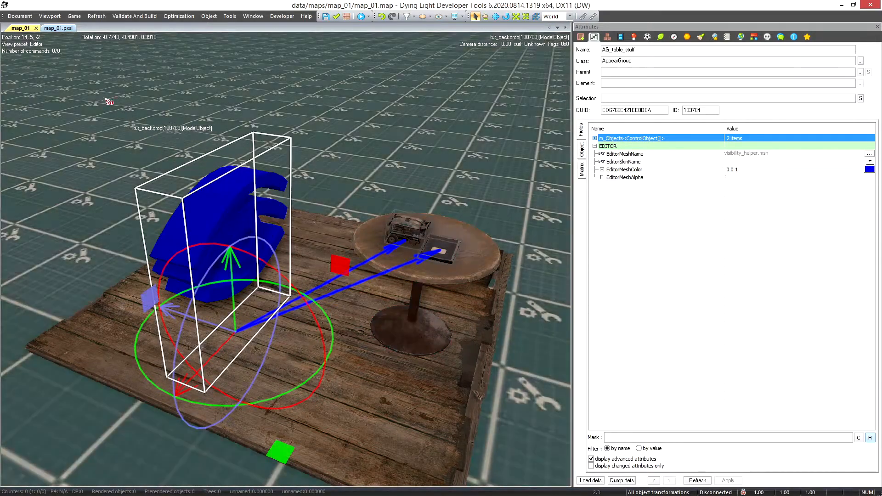
In map_01.pxsl, insert the comment line "-- goto" between the hide phase and the semaphore phase of setupQuest
click(59, 28)
click(182, 82)
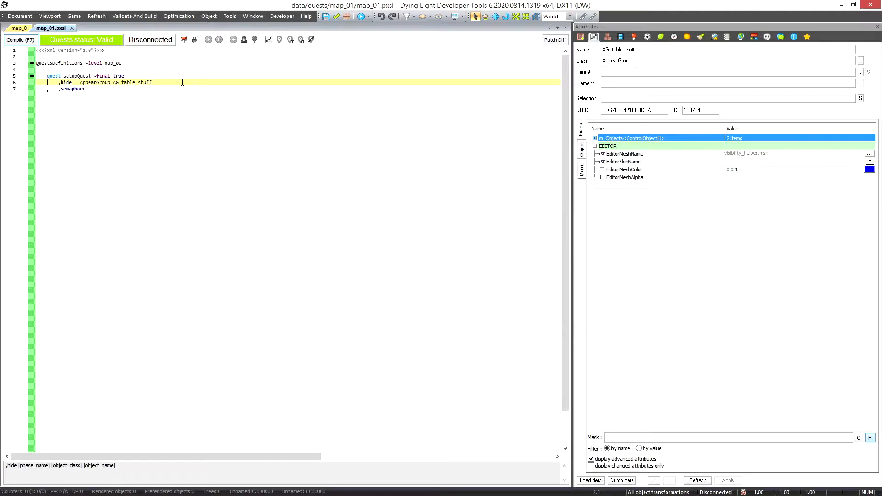
key(Return)
key(Return)
key(BackSpace)
text(,)
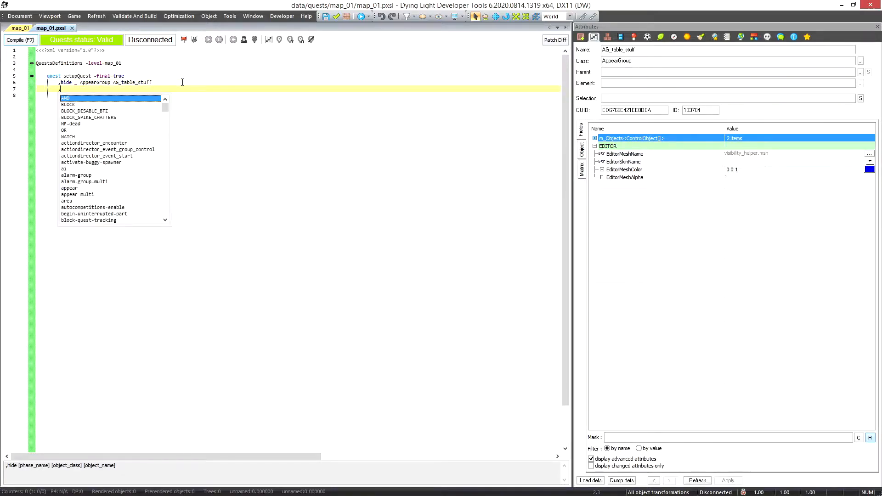
key(BackSpace)
text(-- goto)
key(Return)
Add the line ",show _ AppearGroup AG_table_stuff" below the goto comment in setupQuest
text(,)
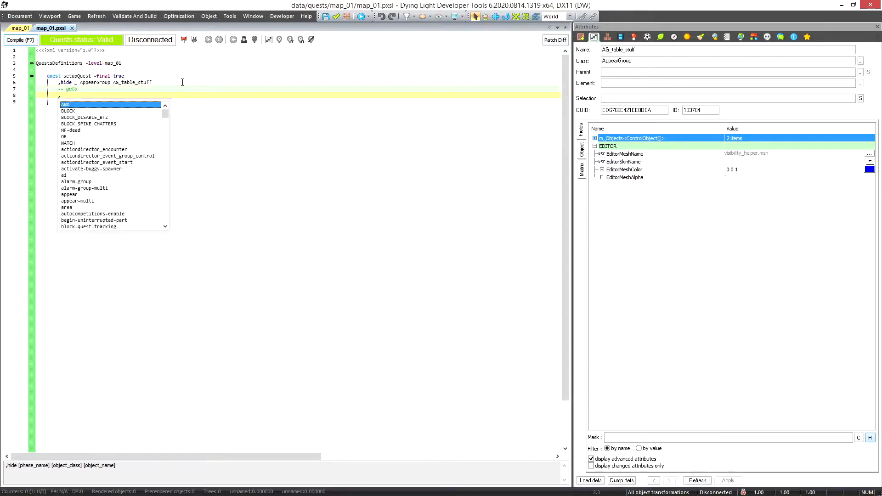
text(show)
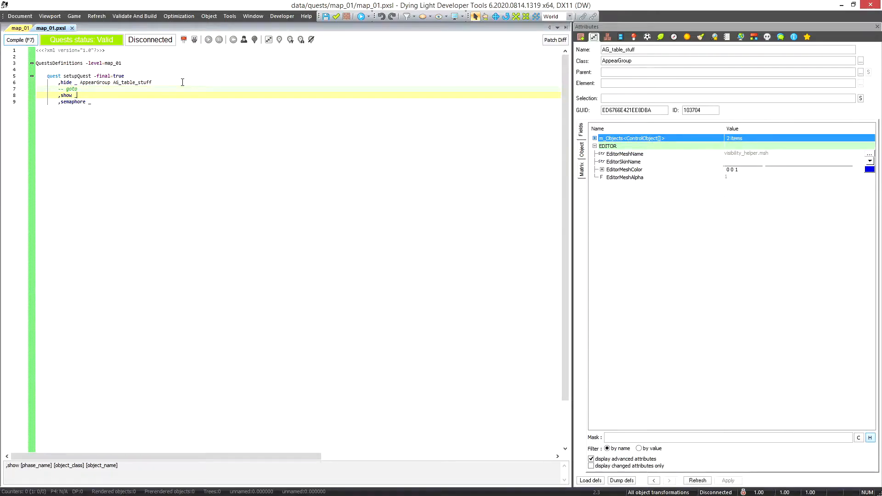
text( _ appare)
key(Return)
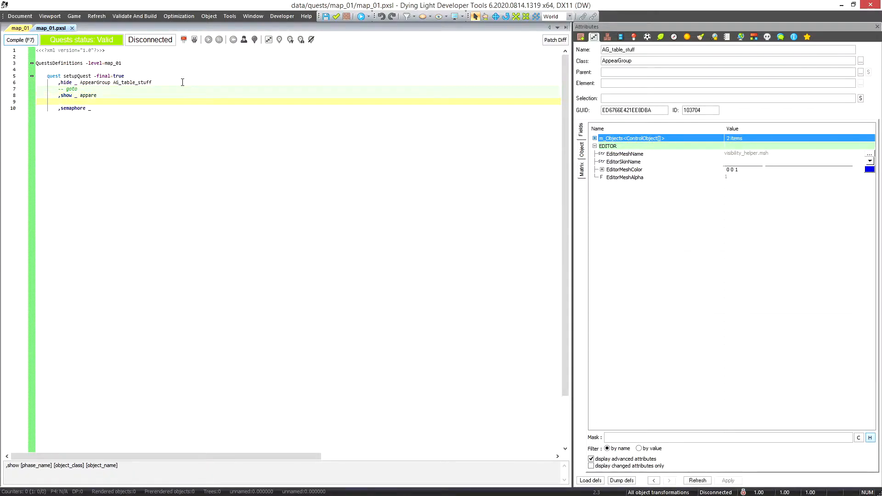
key(BackSpace)
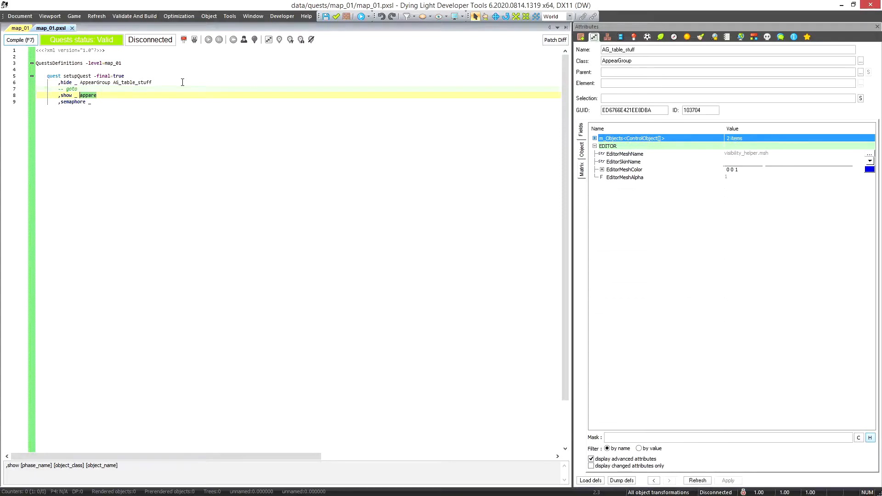
text(AppearGroup)
key(Return)
text(AG_table_stuff)
key(Return)
Comment the hide line with "-- hides everything attached to the group" and the show line with "-- show everything attached to the group"
click(183, 82)
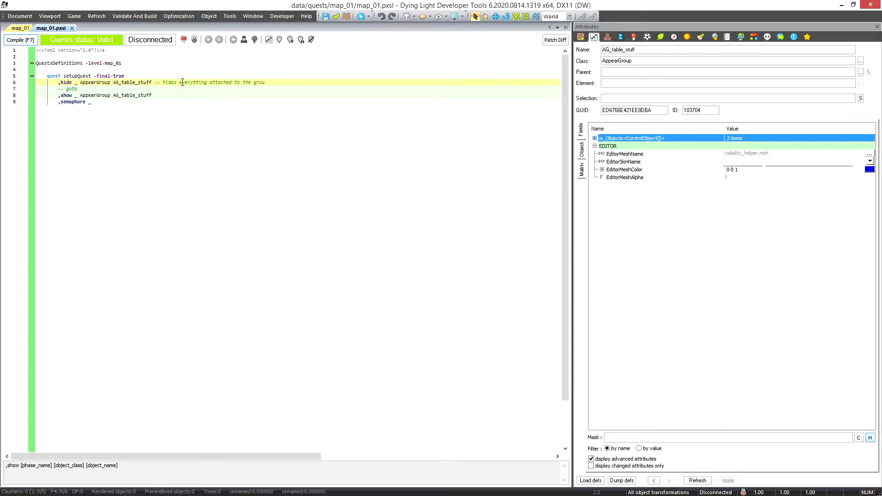
key(Down)
key(Down)
key(Down)
key(Up)
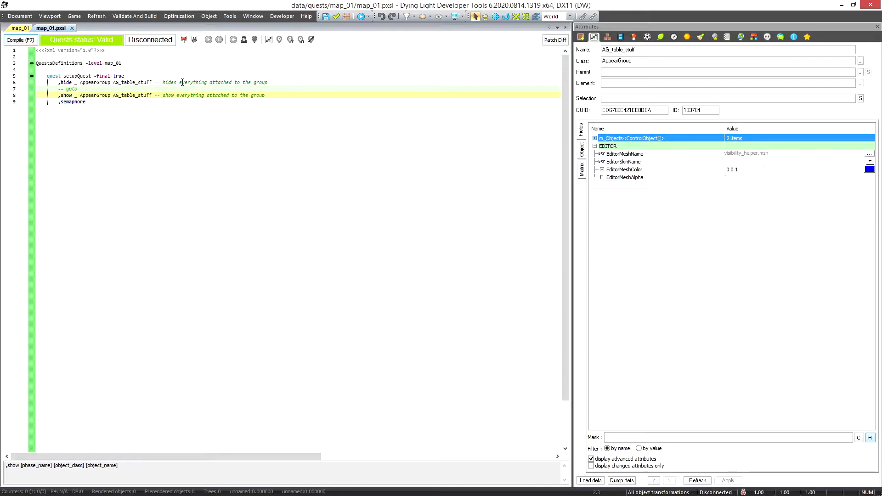
Return to the map_01 level and place collectable_files.msh on top of the cafe table
click(18, 30)
click(718, 333)
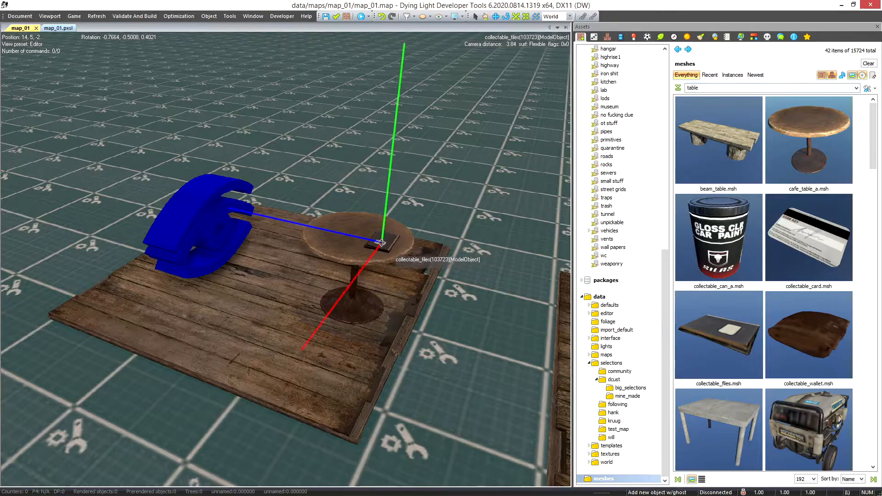
click(382, 240)
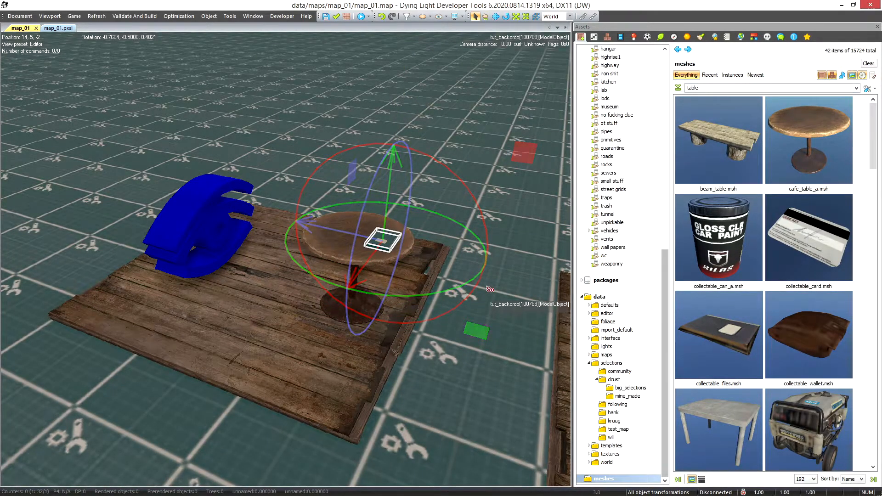
scroll(388, 275, up, 2)
scroll(392, 270, down, 1)
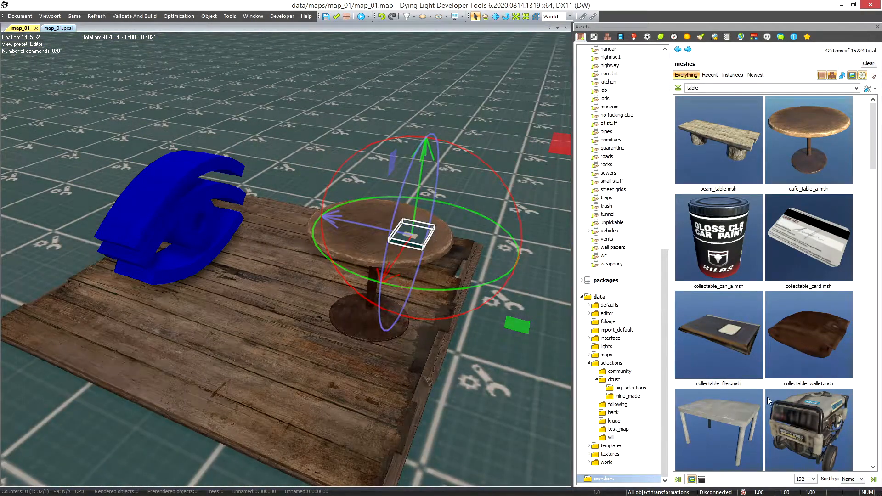
Place a small generator_portable.msh and a loot_ok_ammo_short item spawner beside the collectable files on the table
scroll(808, 413, down, 1)
drag(808, 418, 274, 289)
key(r)
key(q)
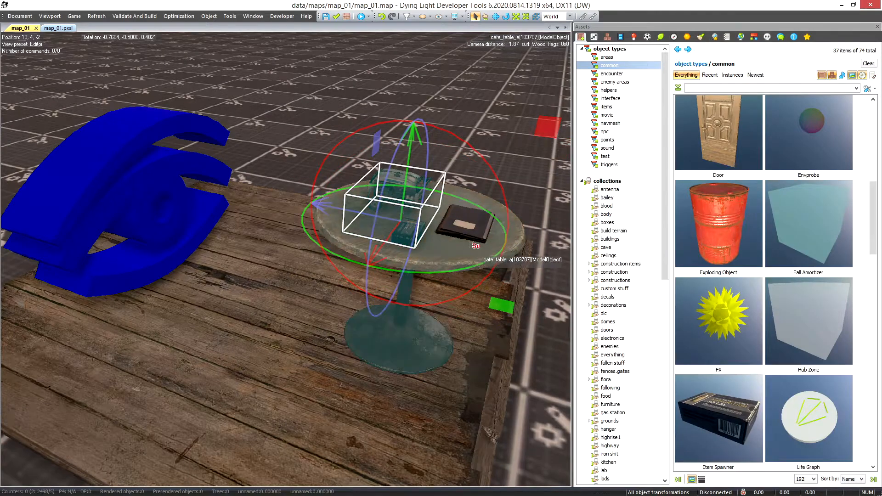
Group the collectable files, generator and ammo spawner in a selection file named table_stuff, and save and close the group
ctrl+click(474, 231)
middle_drag(464, 236, 456, 238)
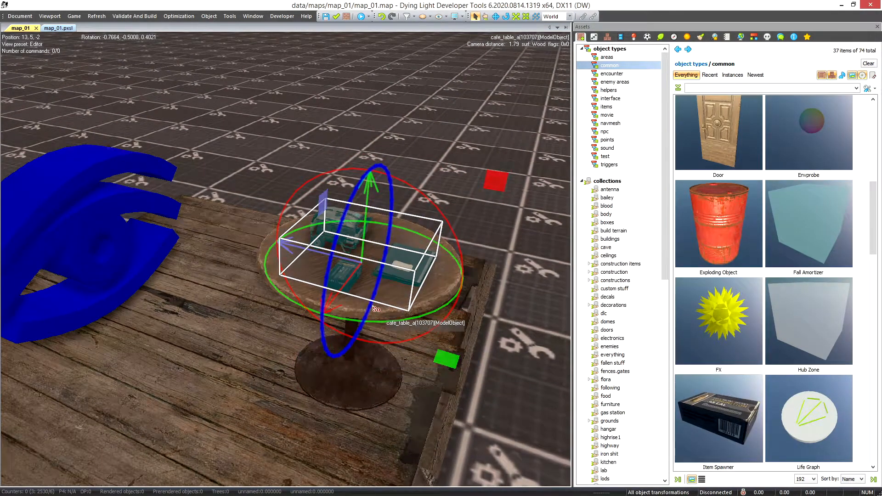
click(607, 36)
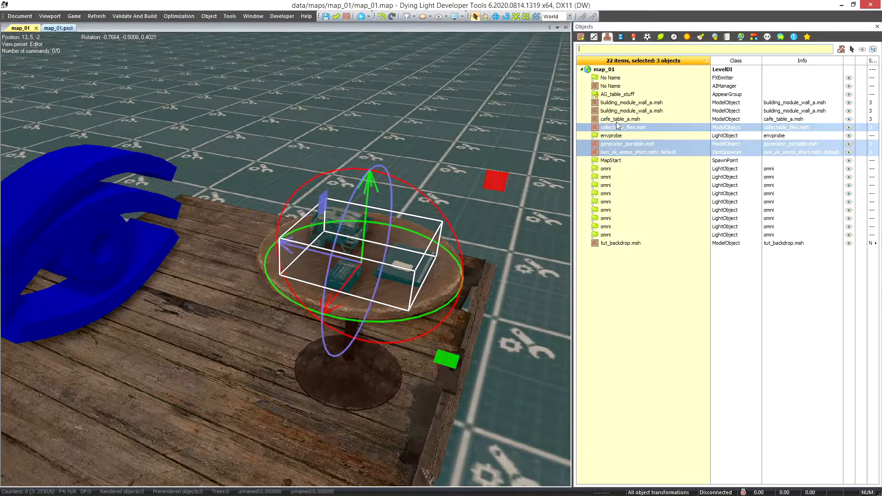
right_click(617, 128)
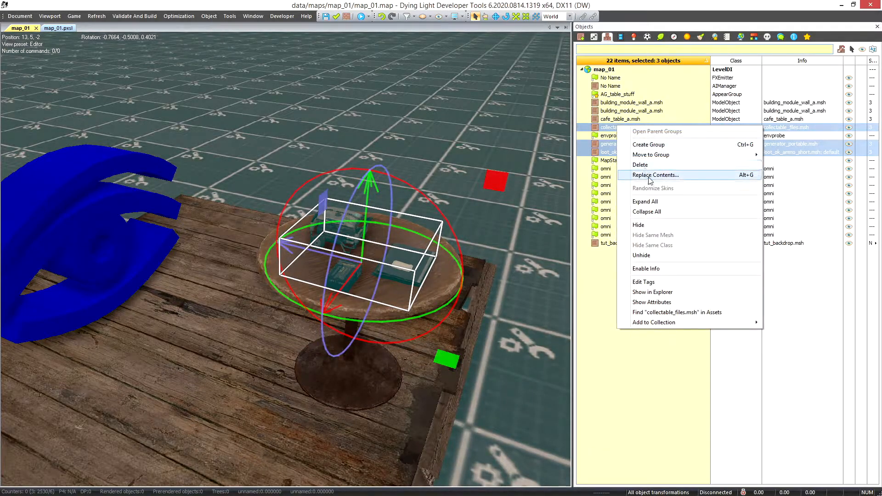
click(641, 145)
text(table_stuf)
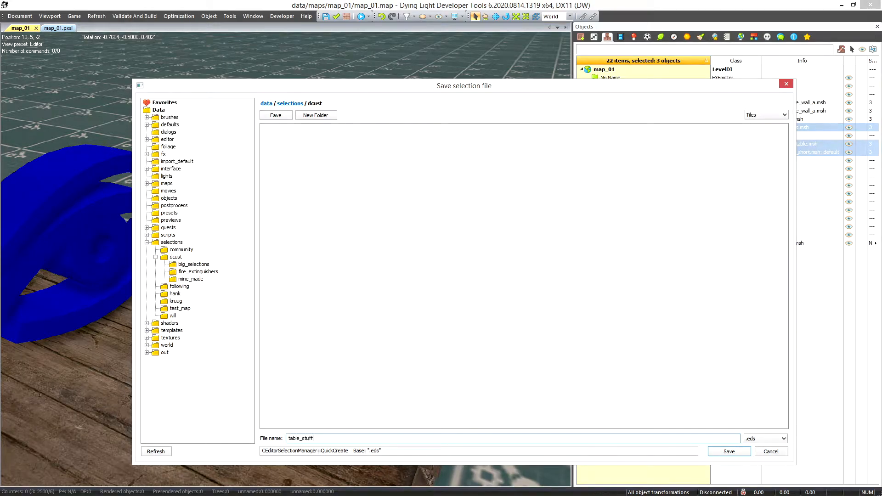
text(f)
key(Return)
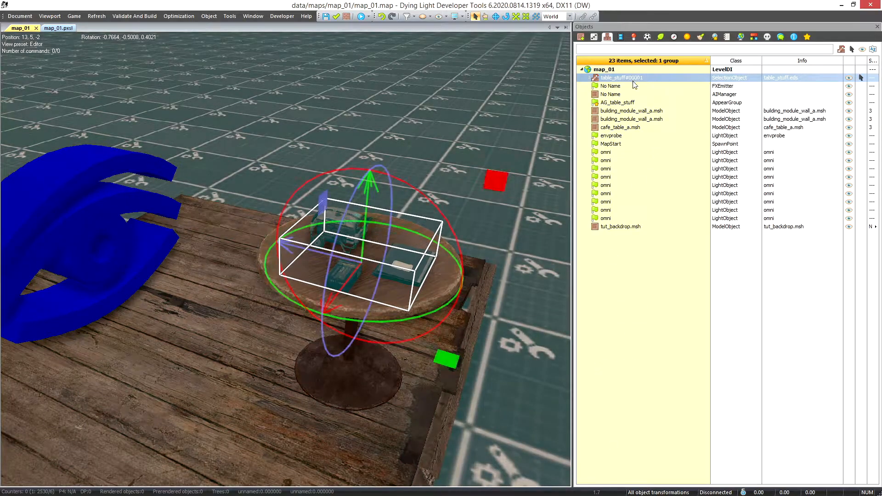
right_click(633, 81)
click(652, 119)
Make two copies of the table_stuff group in the area behind the cafe table
scroll(344, 296, down, 1)
scroll(350, 310, up, 2)
mouse_move(358, 323)
middle_down()
mouse_move(352, 259)
mouse_move(350, 323)
middle_up()
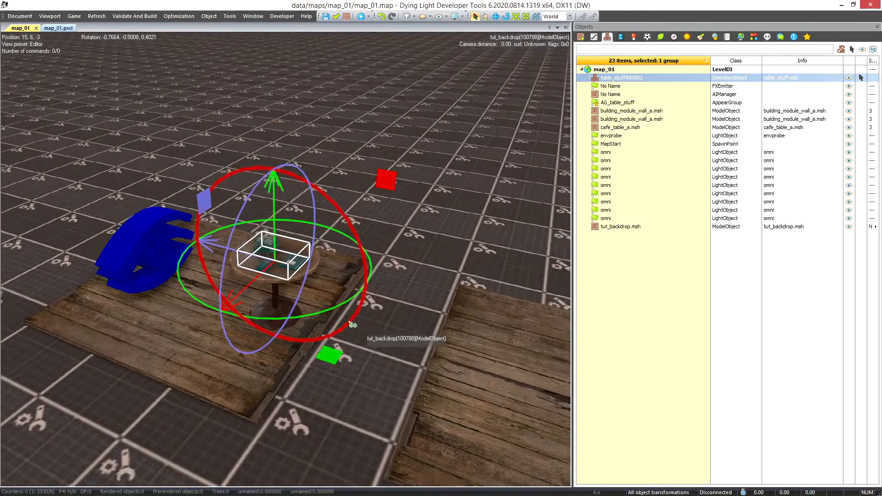
scroll(353, 326, up, 4)
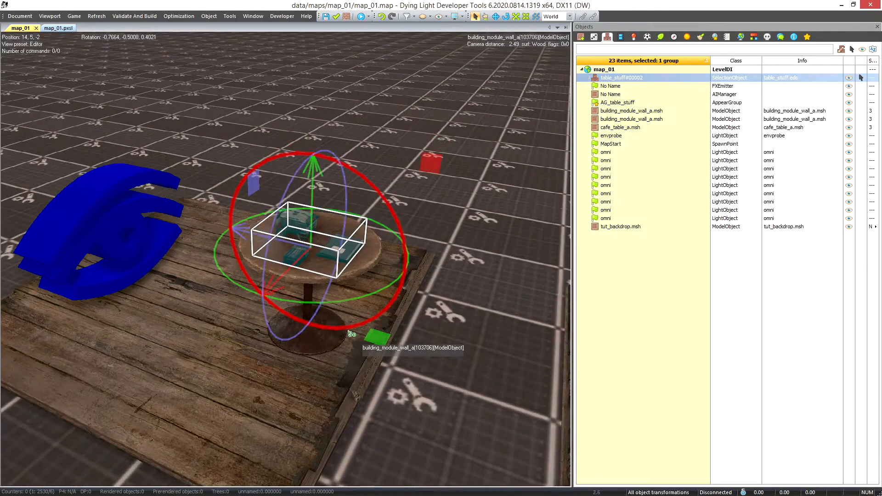
scroll(342, 325, up, 1)
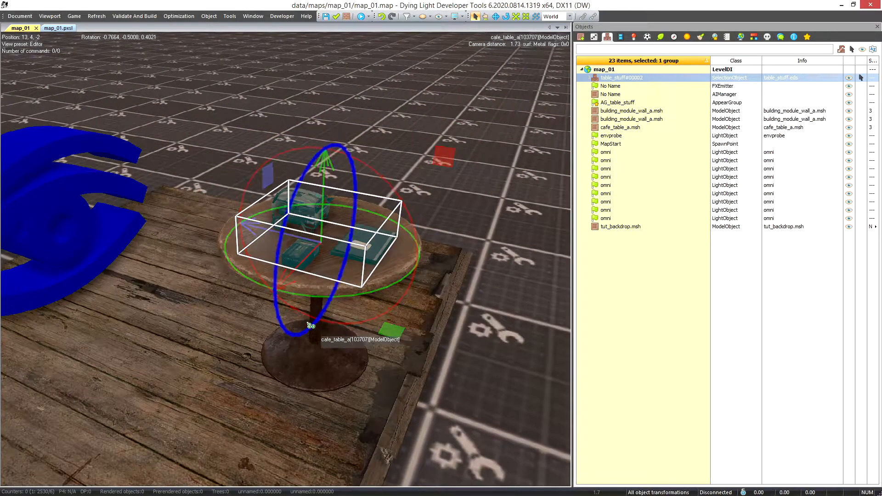
scroll(308, 325, down, 1)
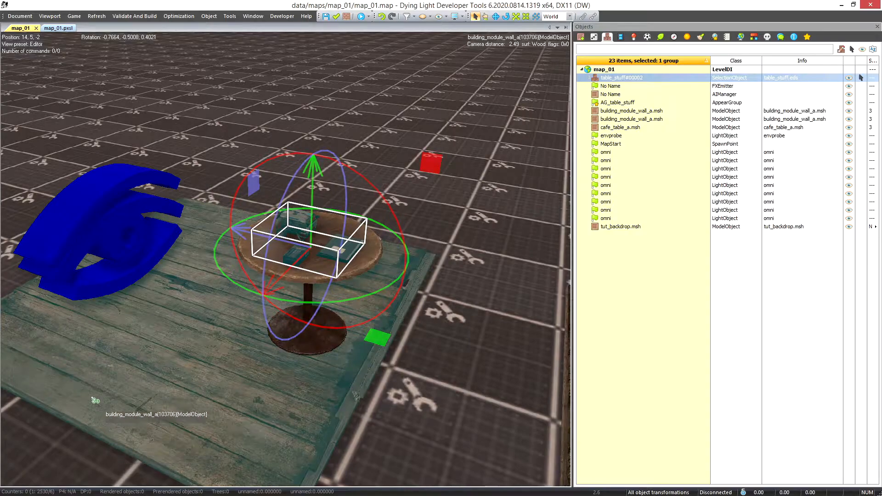
scroll(147, 294, down, 2)
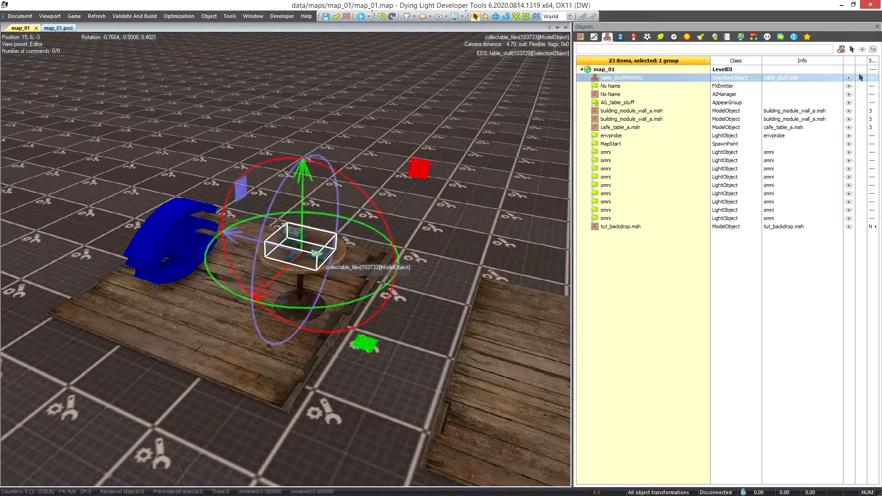
shift+drag(290, 266, 357, 207)
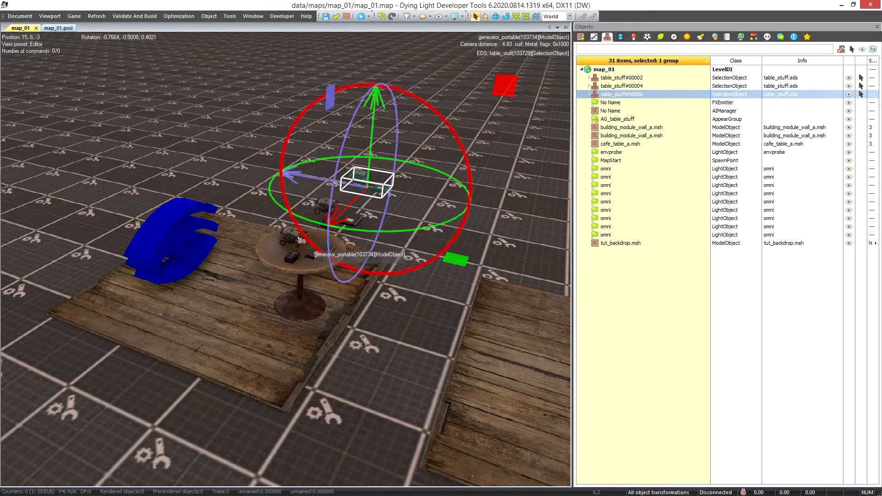
Open the table_stuff group on the table for editing, and move and rotate its generator_portable model near the table's edge
click(297, 239)
scroll(296, 240, up, 4)
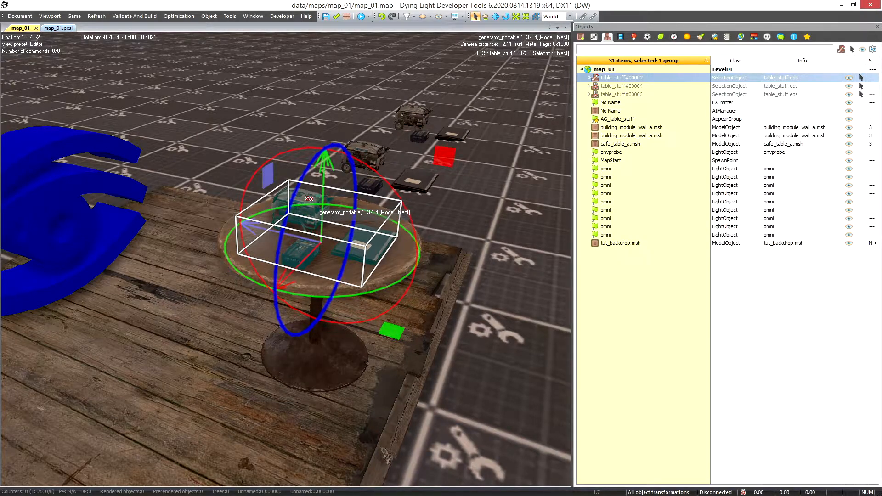
click(454, 244)
click(321, 217)
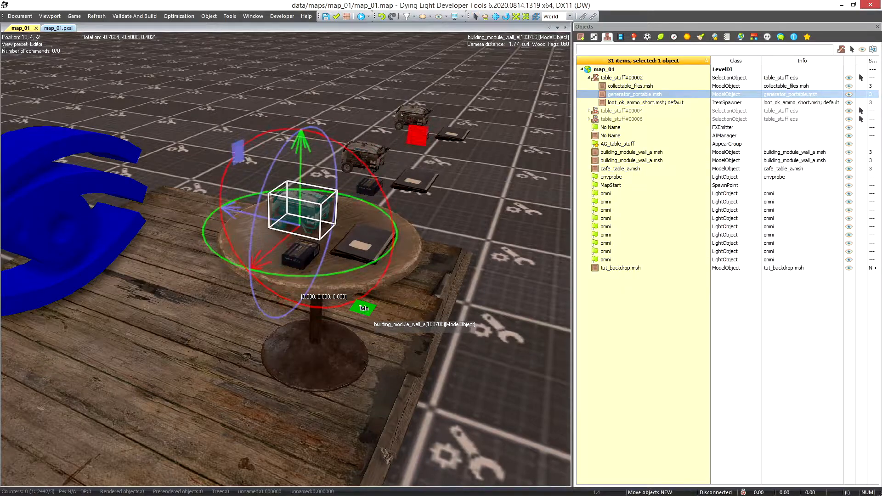
drag(362, 307, 339, 292)
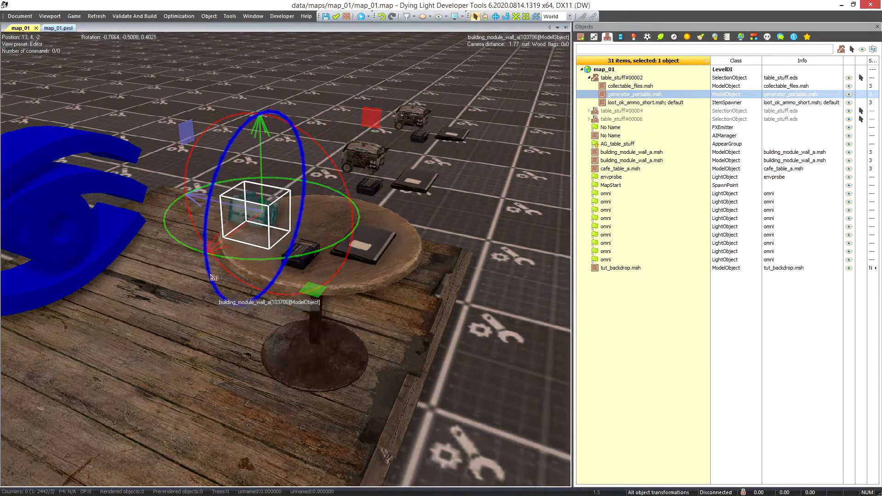
drag(261, 187, 261, 168)
drag(314, 263, 335, 265)
drag(362, 184, 368, 277)
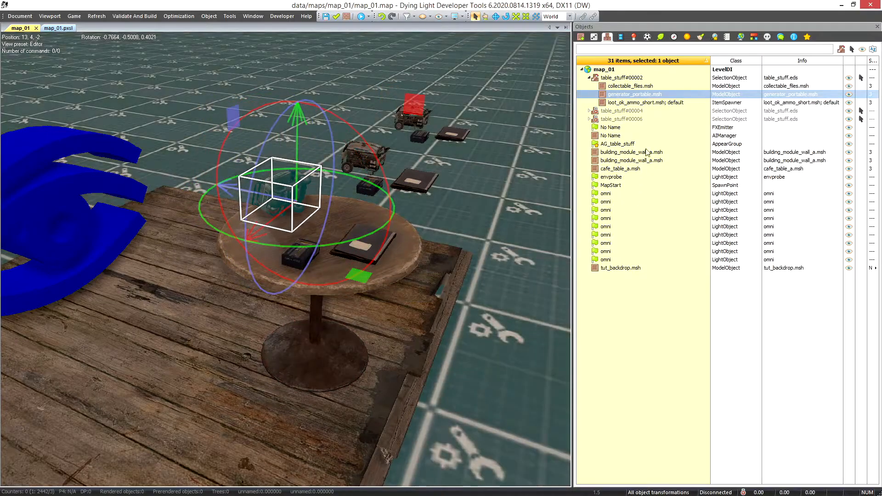
Save and close the edited table_stuff group so its copies update, and select the groups to check them
right_click(628, 82)
click(648, 116)
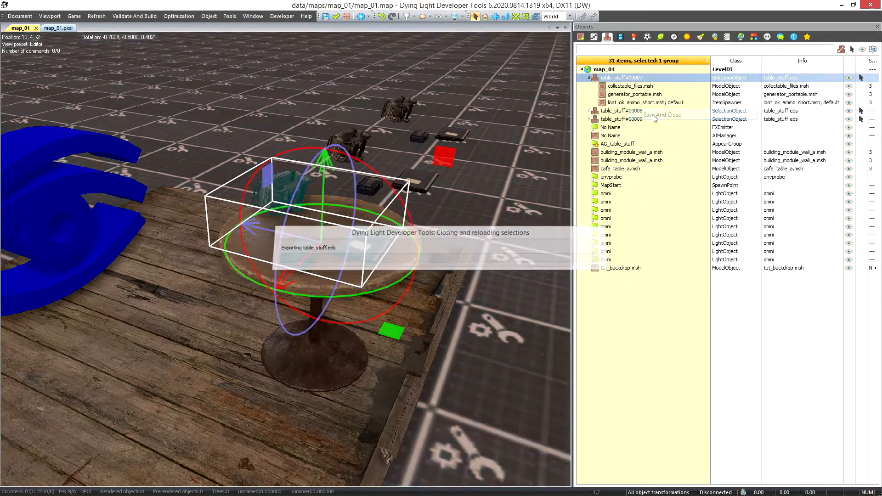
click(460, 137)
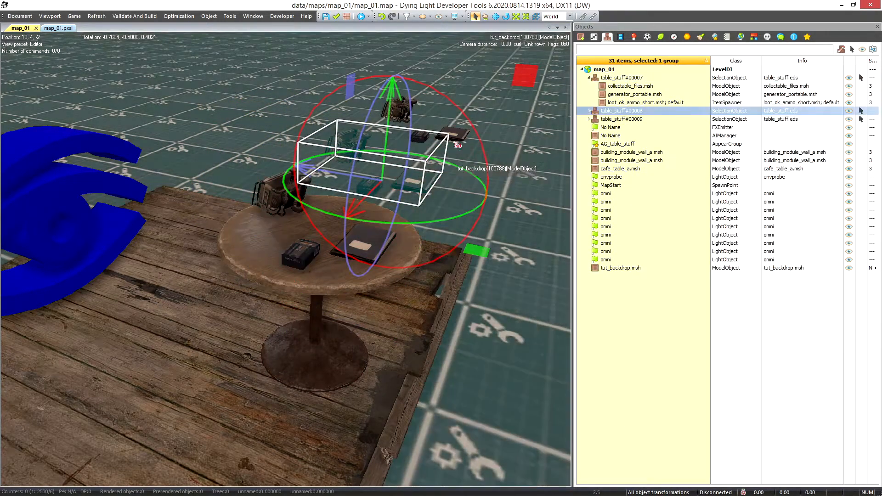
click(363, 245)
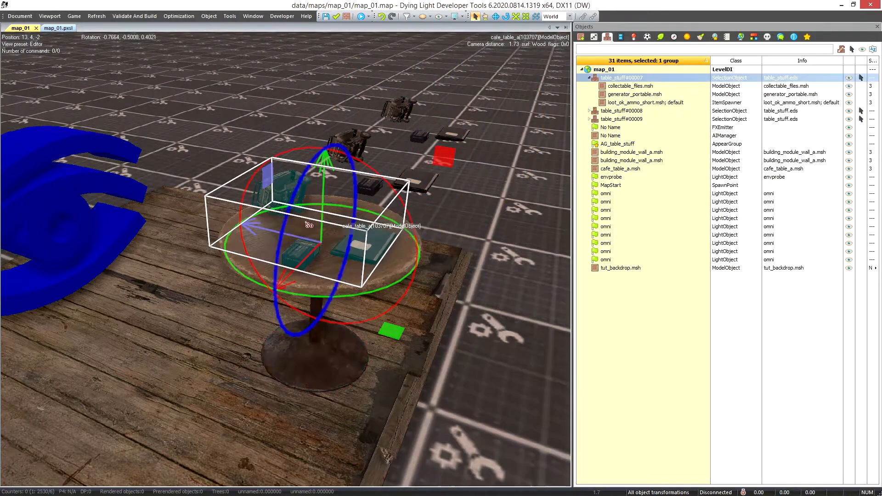
Delete the two table_stuff copies behind the table, keeping the group on the table
click(429, 184)
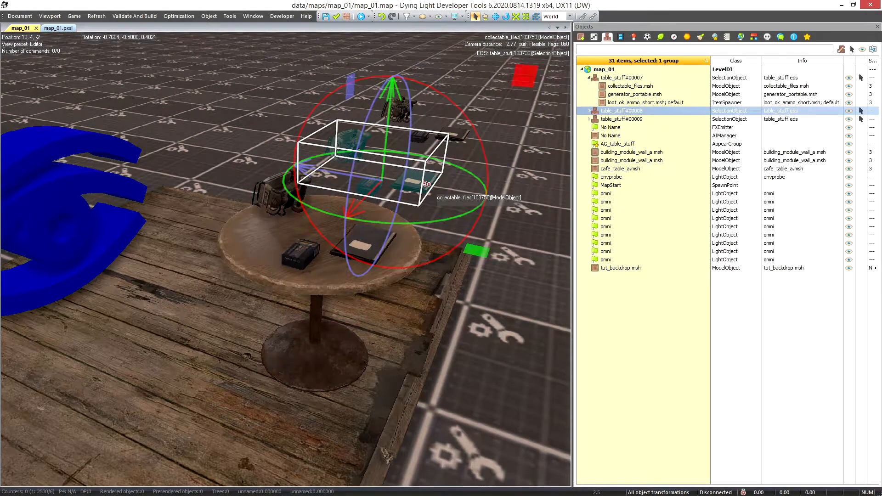
key(Delete)
click(451, 136)
key(Delete)
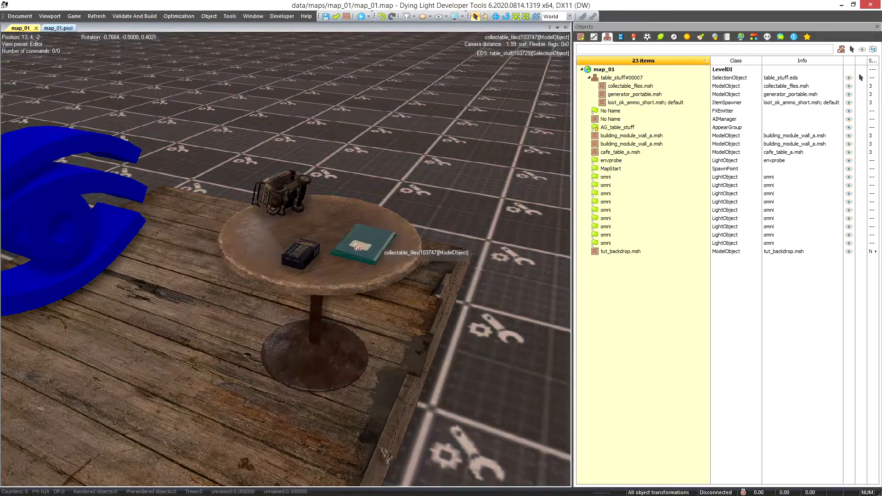
scroll(320, 279, down, 3)
click(322, 275)
scroll(330, 256, up, 3)
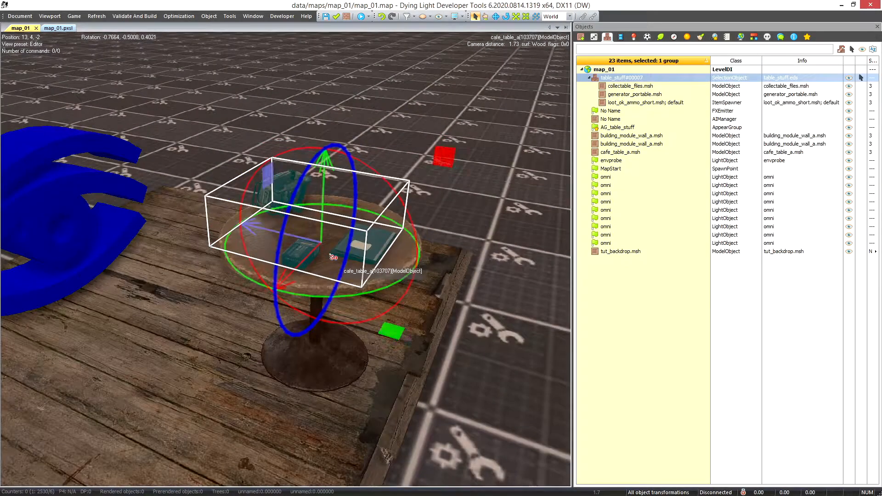
scroll(294, 370, down, 2)
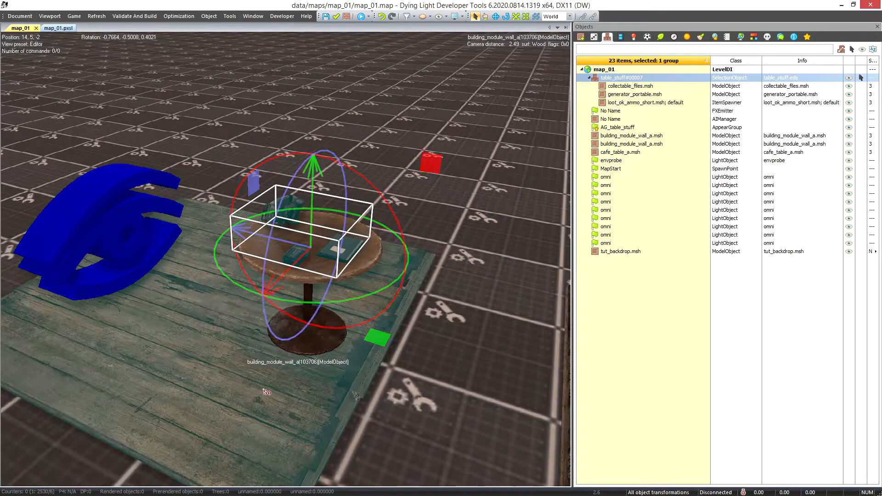
scroll(266, 346, up, 2)
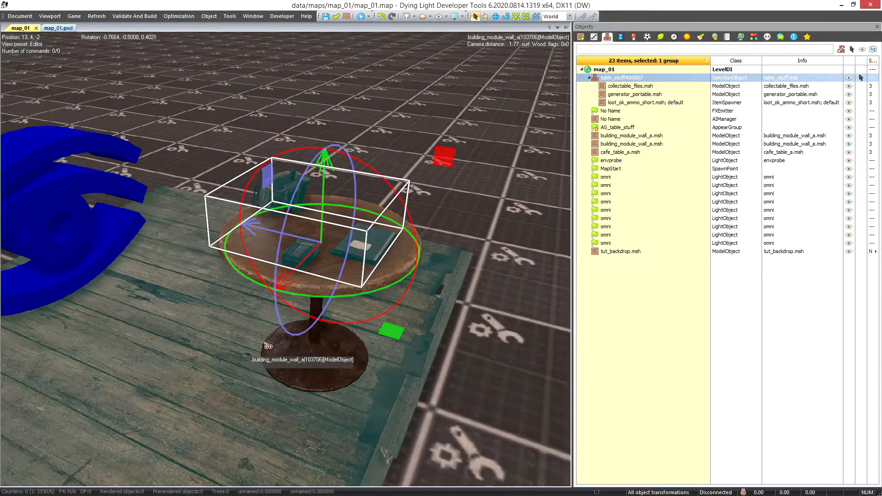
scroll(276, 347, down, 5)
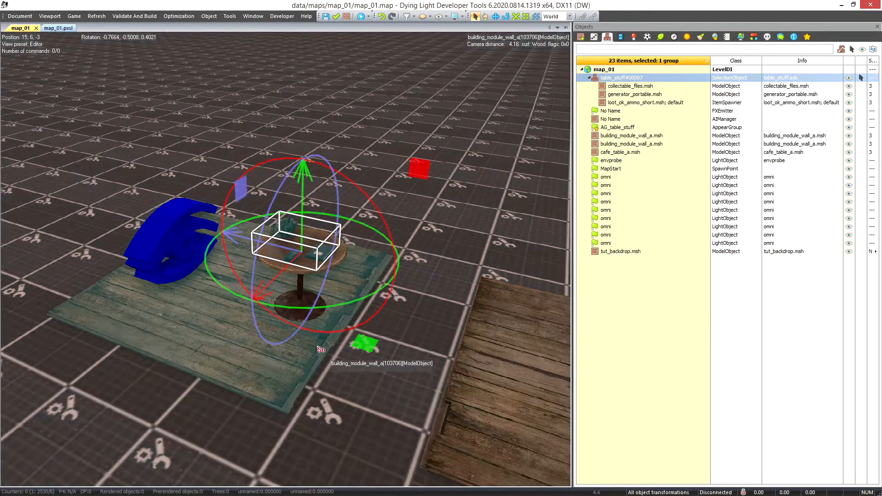
scroll(315, 347, down, 3)
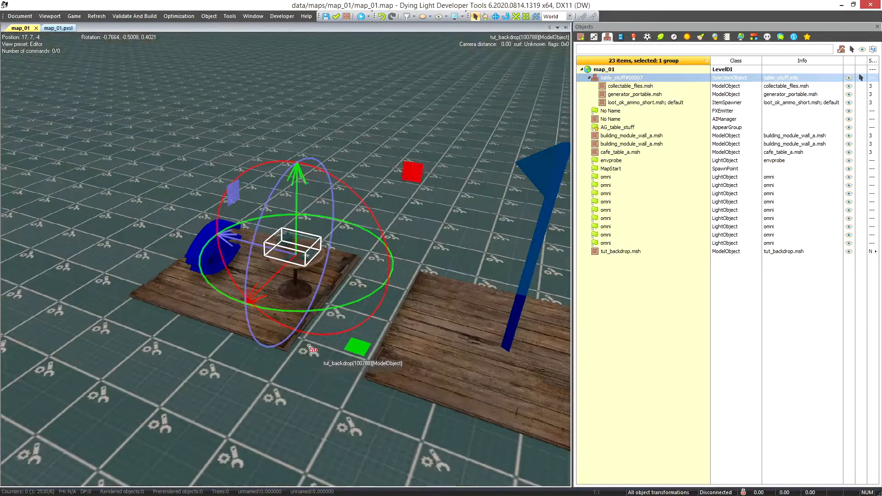
Select the AG_table_stuff AppearGroup and check which linking options collectable_files on the table offers for it
scroll(279, 351, up, 3)
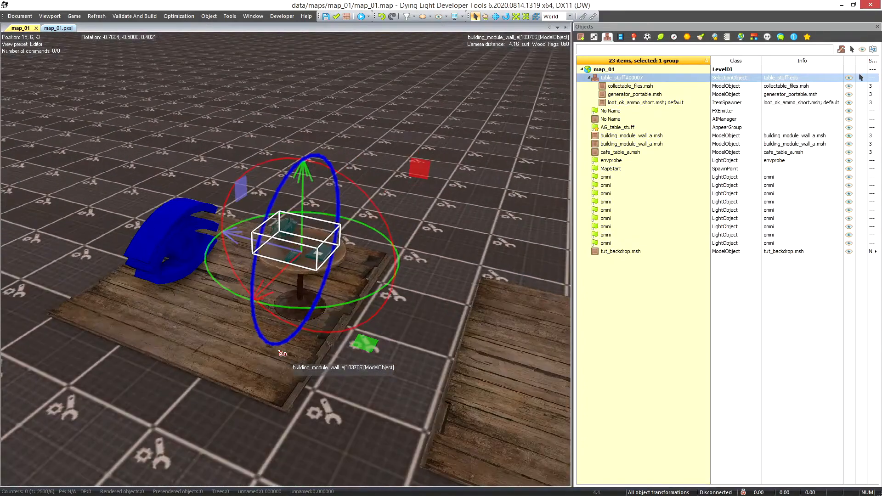
click(179, 244)
scroll(289, 304, up, 3)
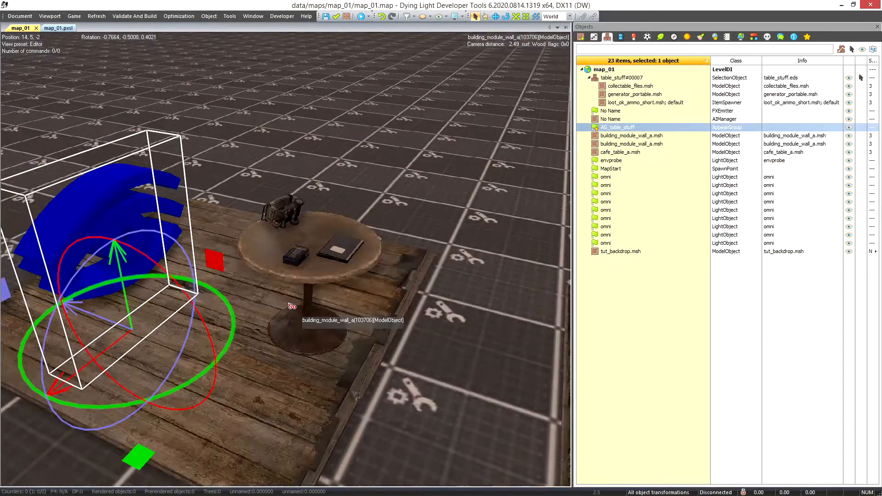
right_click(338, 254)
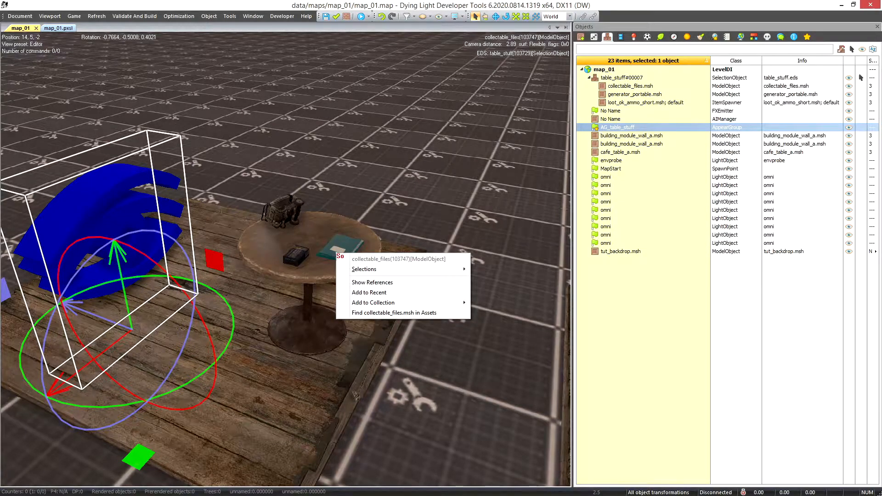
mouse_move(350, 272)
click(83, 223)
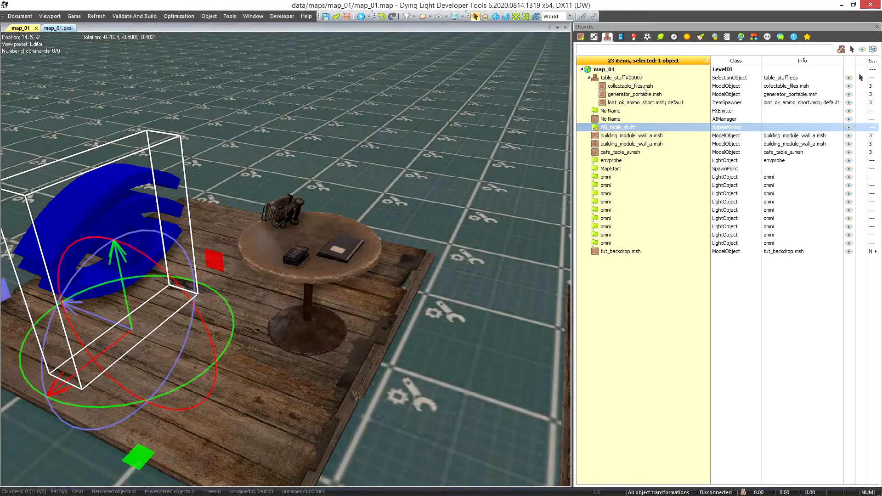
Try to add the table_stuff SelectionObject to the m_Objects list of AG_table_stuff by choosing it from the object list
click(594, 38)
click(726, 139)
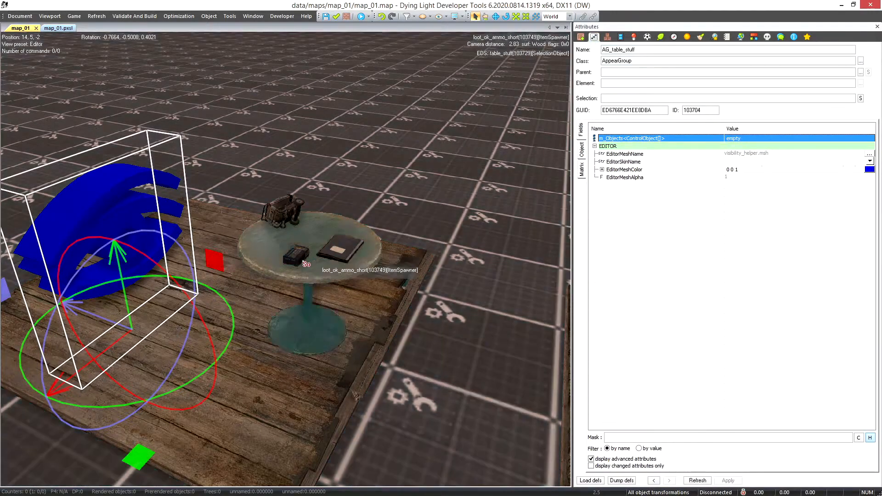
right_click(343, 253)
mouse_move(370, 269)
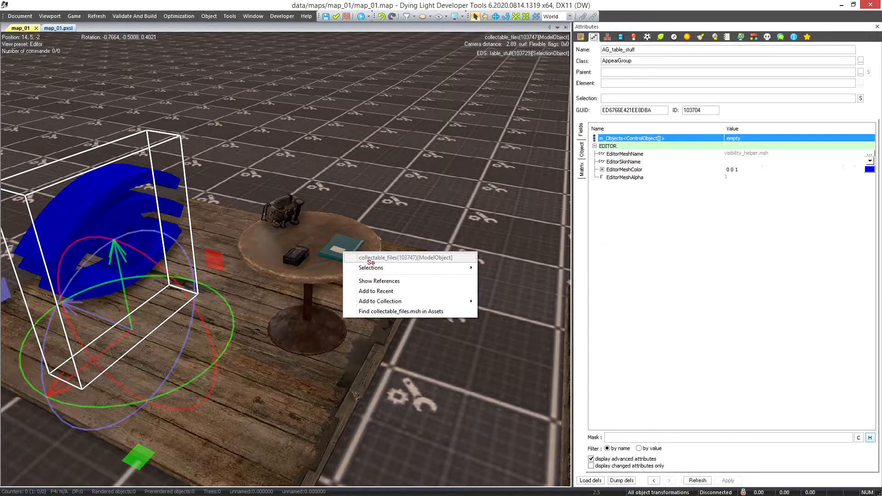
right_click(744, 138)
click(786, 146)
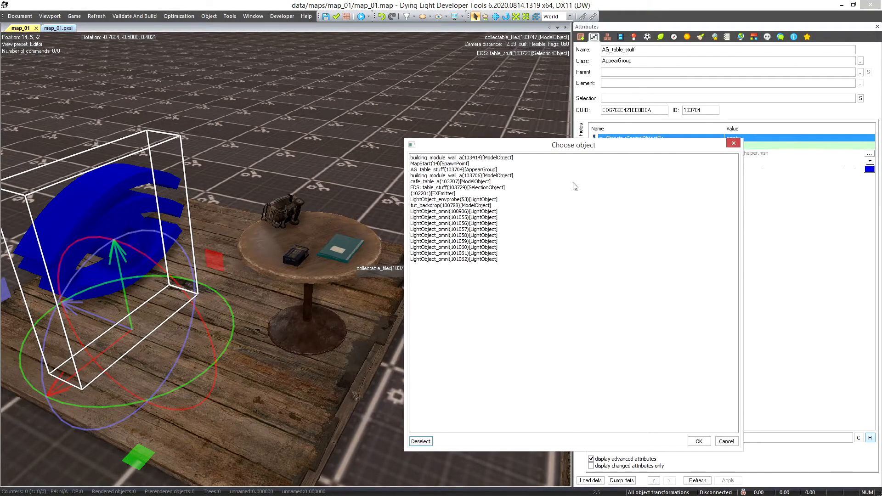
click(449, 189)
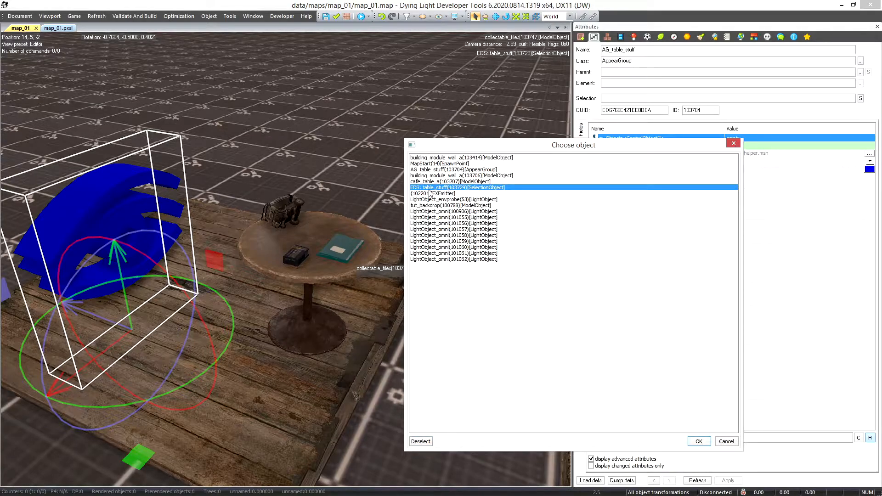
click(706, 440)
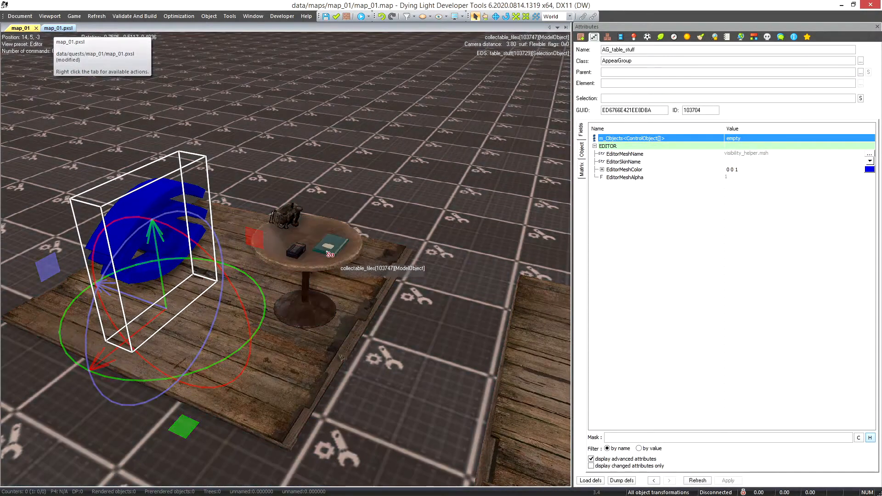
Select the group of items on the cafe table and name it table_stuff in its attributes
click(329, 248)
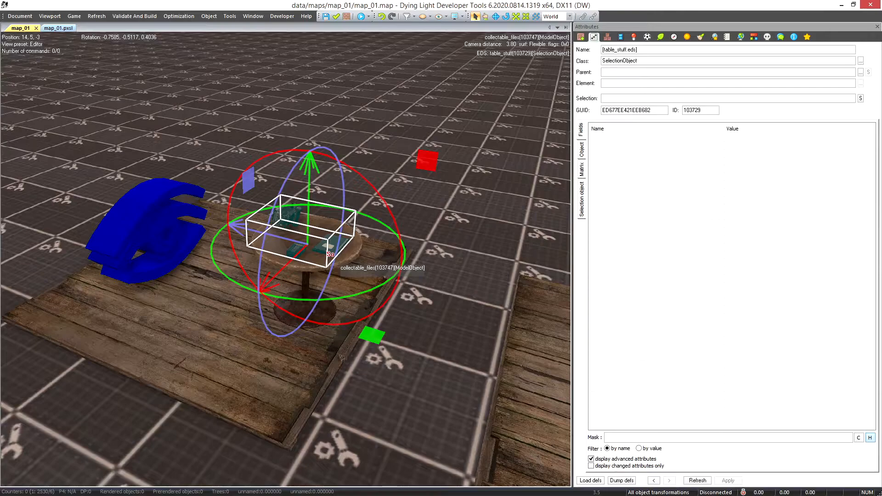
triple_click(635, 49)
key(BackSpace)
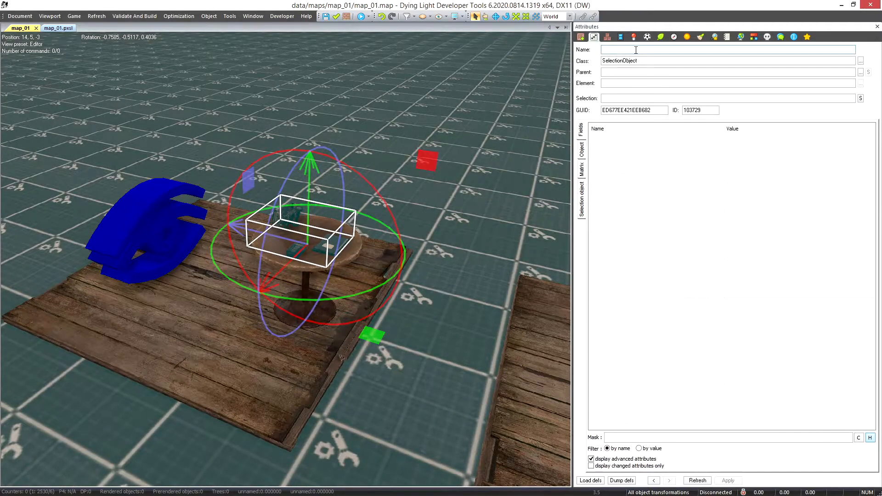
text(table_stuff)
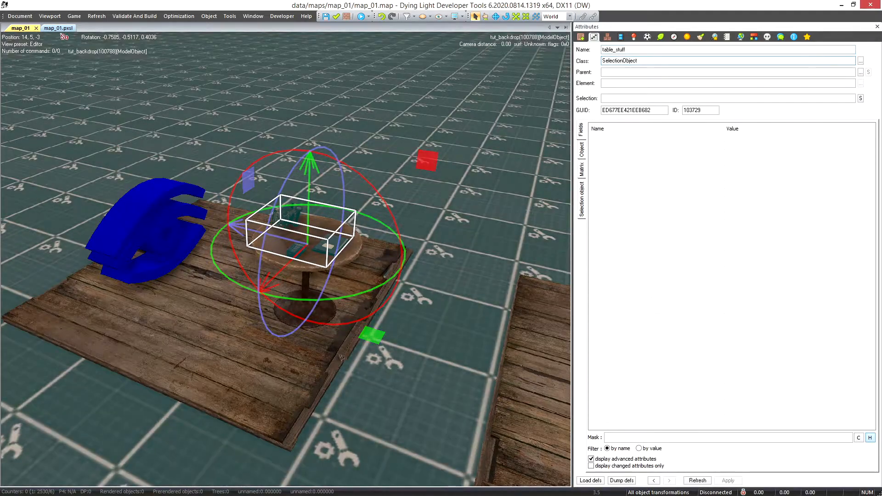
In the map_01.pxsl quest script, add a hide phase with the SelectionObject class to setupQuest
click(64, 29)
text(,hide)
text( sele)
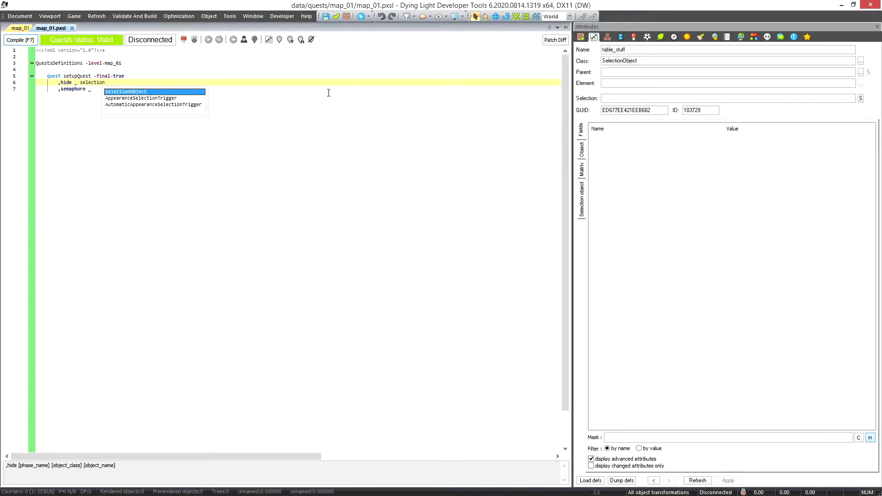
text(ction)
key(Return)
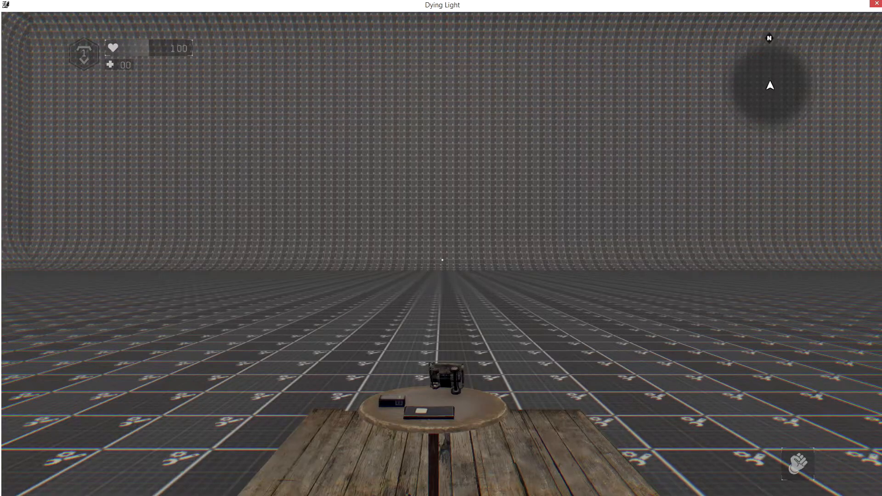
Quit the running game test and return to the editor
key(Escape)
key(Up)
key(Up)
key(Up)
key(Return)
key(Return)
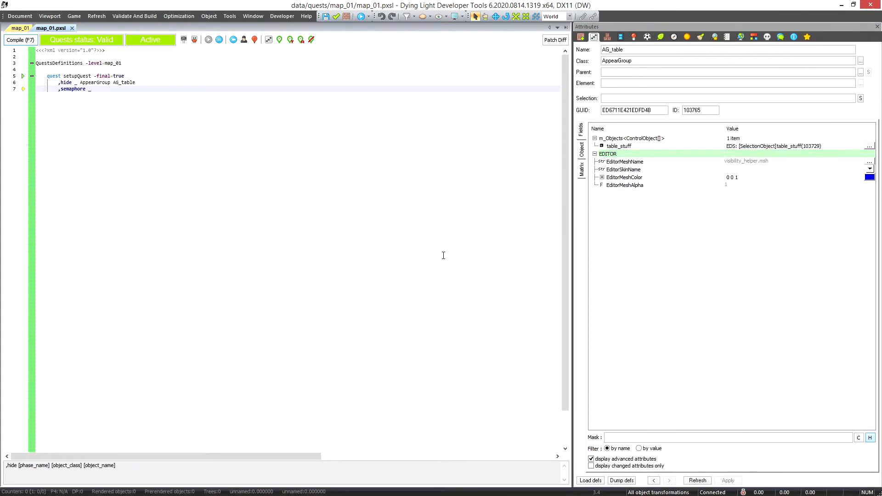
In the map_01 view, select the table_stuff group and the AG_table AppearGroup alternately to examine the link between them
click(20, 28)
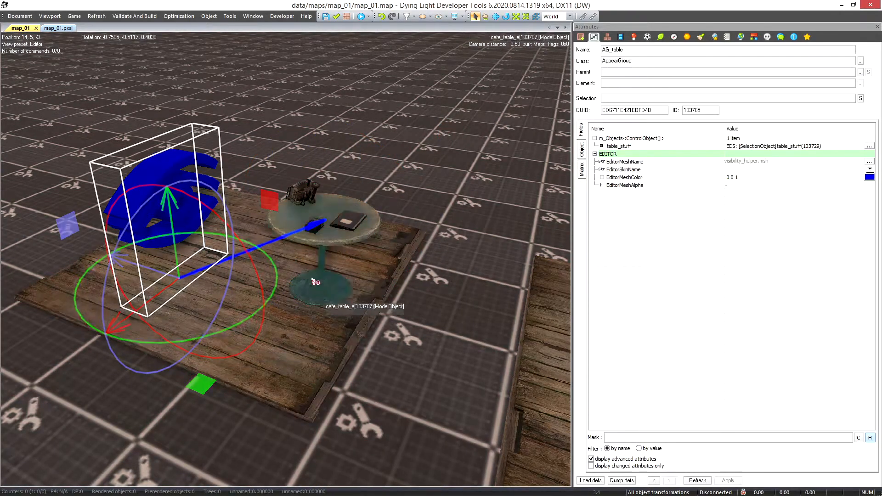
click(346, 225)
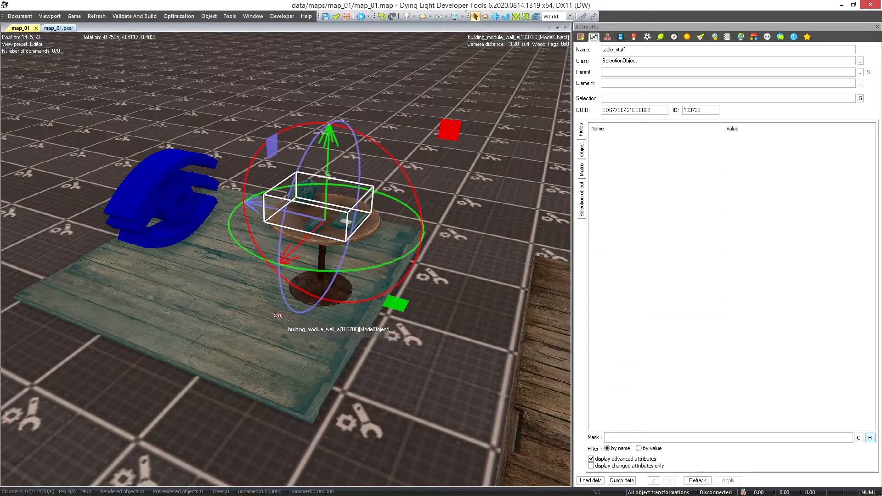
scroll(243, 360, up, 2)
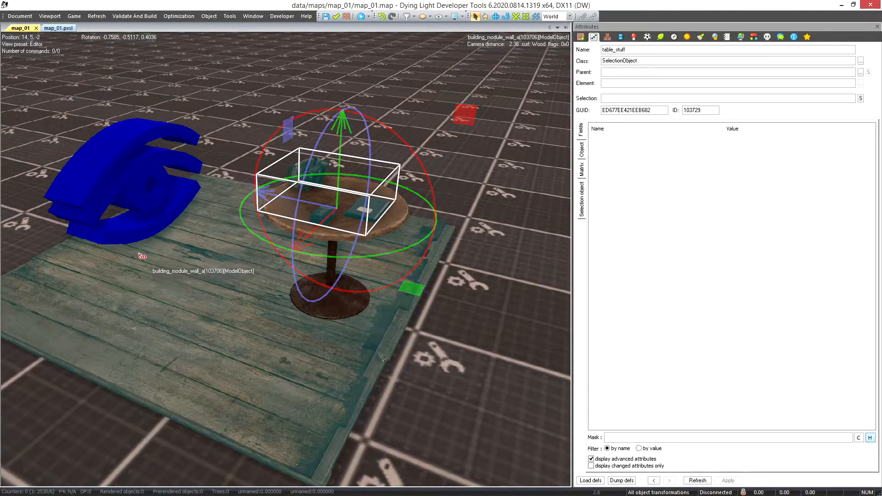
click(143, 223)
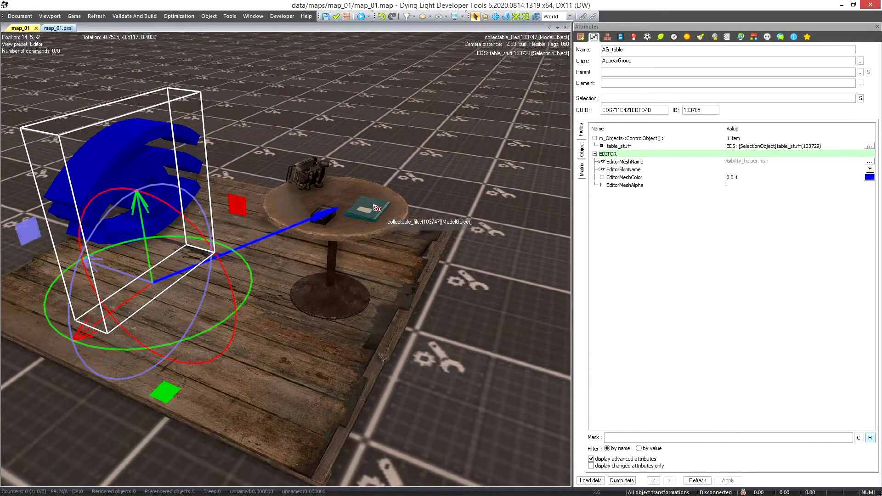
click(377, 212)
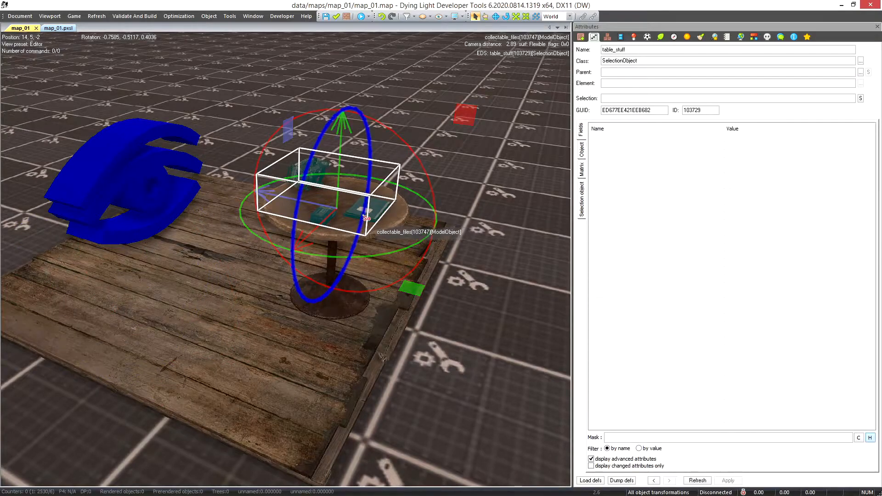
Move the AG_table AppearGroup into the opened table_stuff group, and save and close the group
click(229, 90)
click(307, 170)
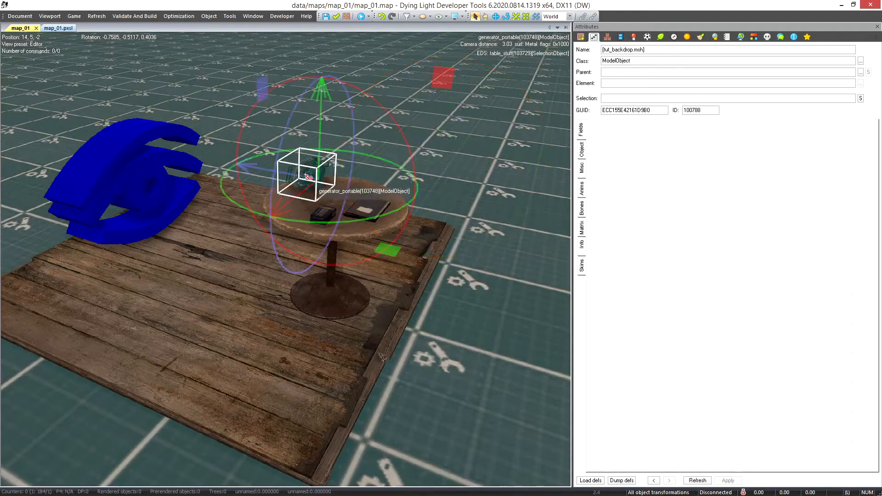
click(109, 168)
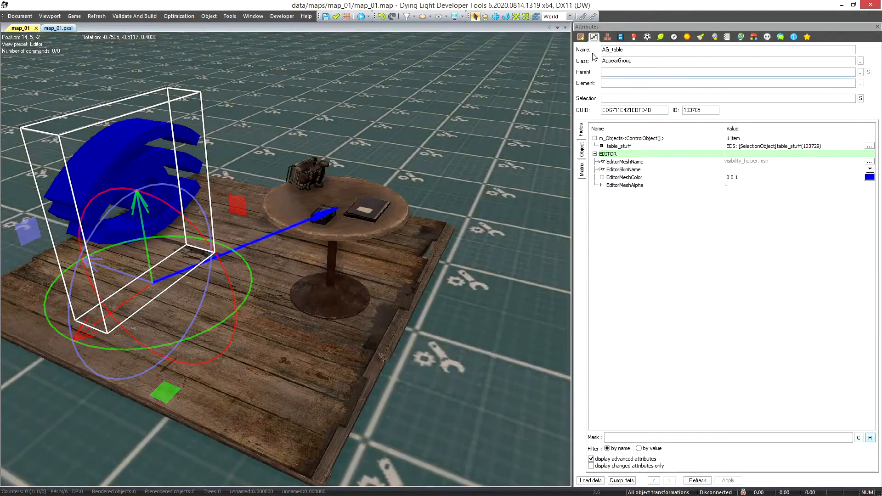
click(607, 37)
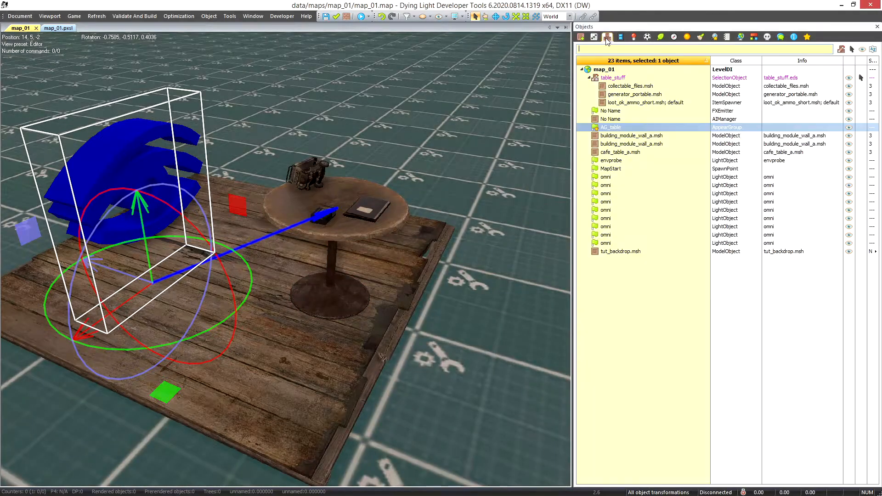
right_click(611, 128)
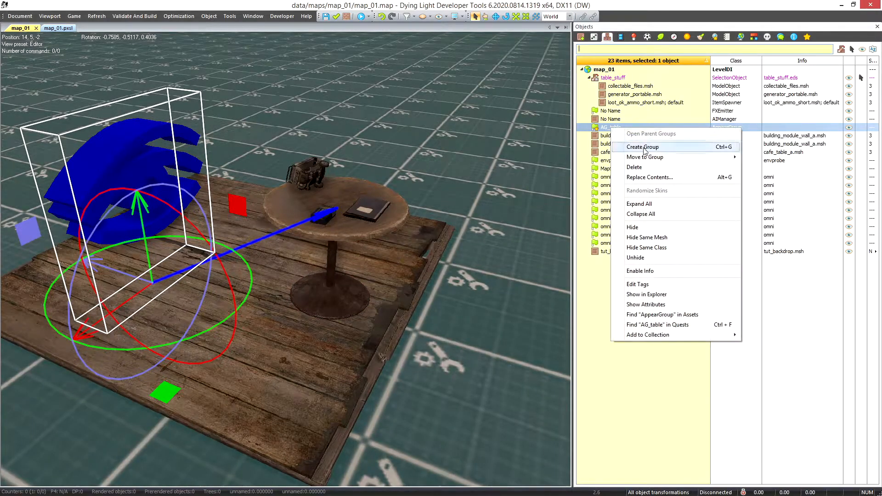
click(787, 171)
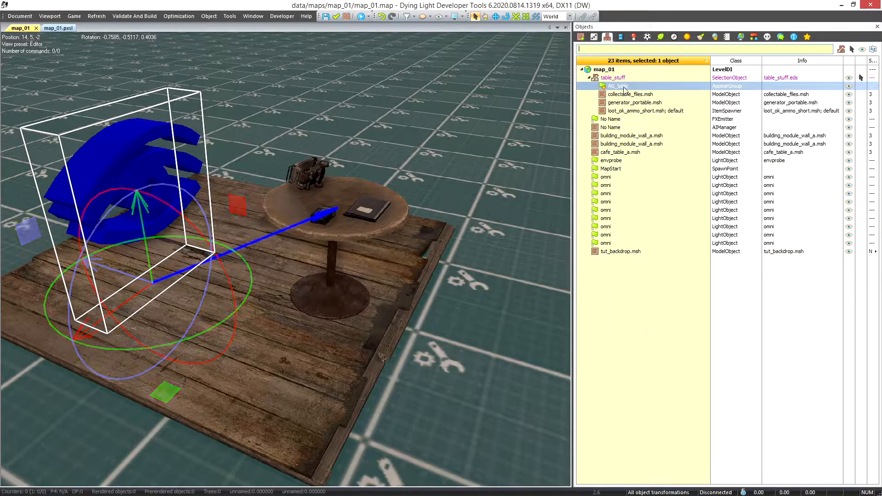
right_click(613, 77)
click(660, 117)
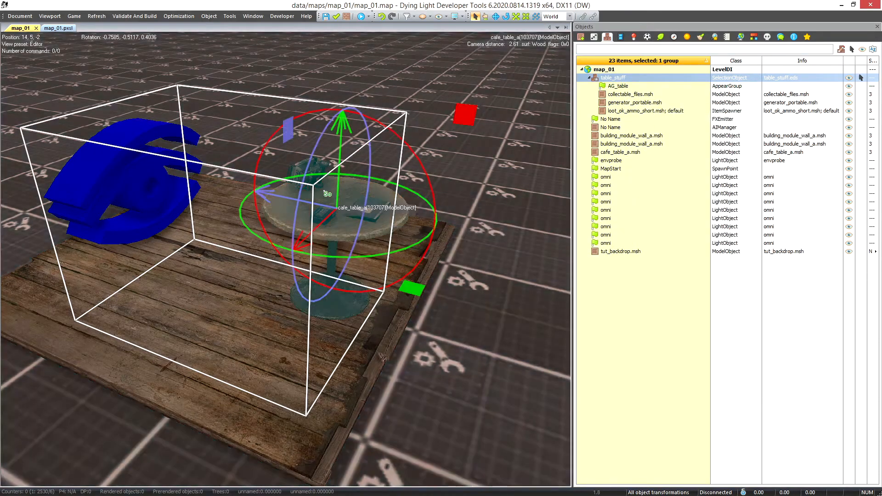
Select AG_table inside the table_stuff group and add collectable_files and loot_ok_ammo_short to its m_Objects list
click(159, 172)
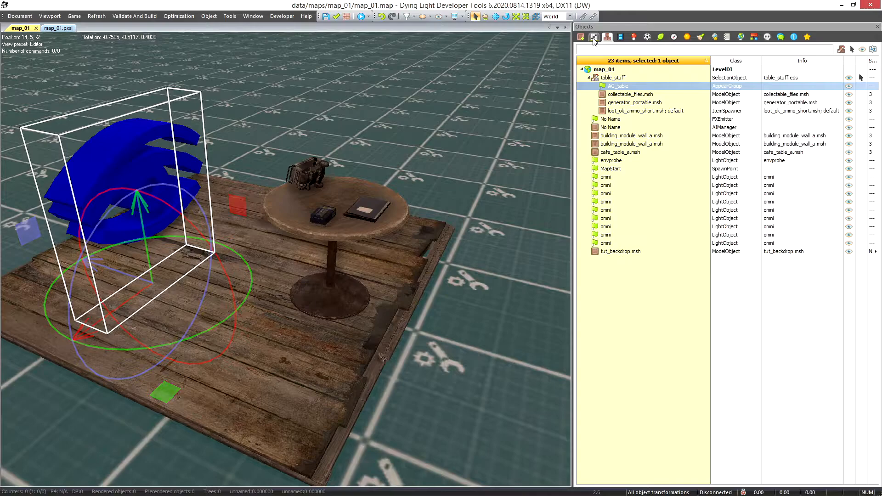
click(594, 37)
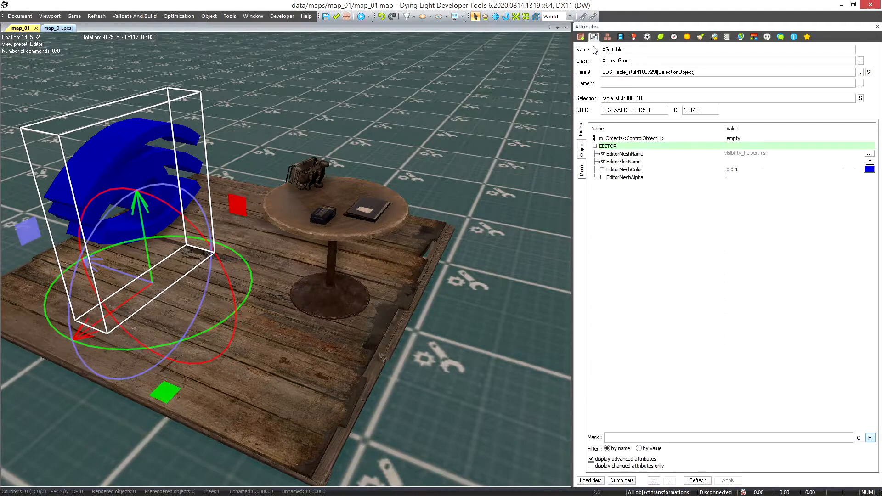
click(745, 138)
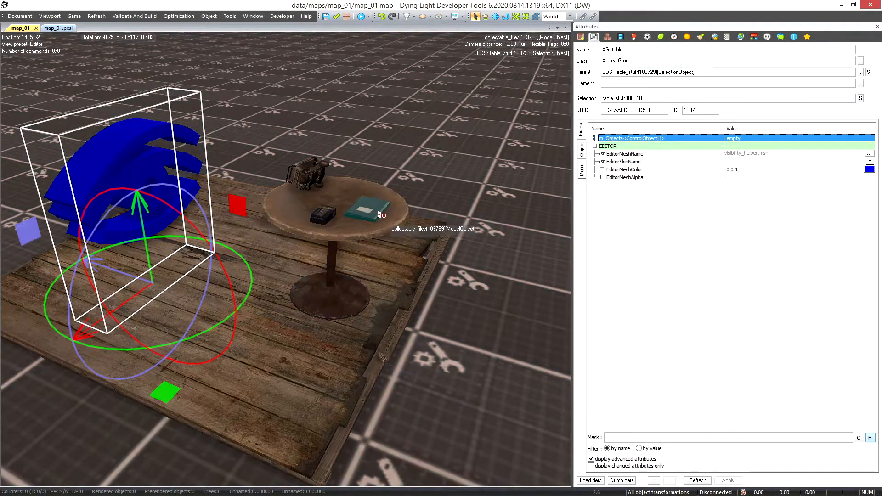
right_click(379, 213)
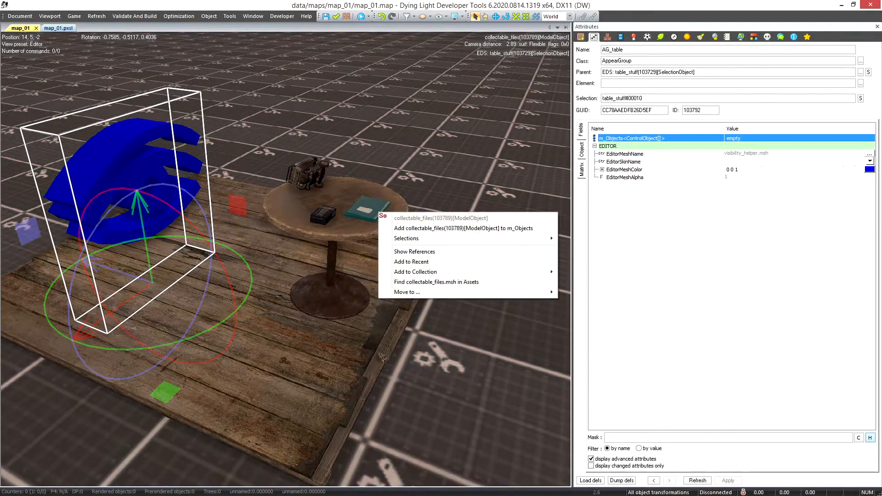
click(413, 229)
right_click(325, 219)
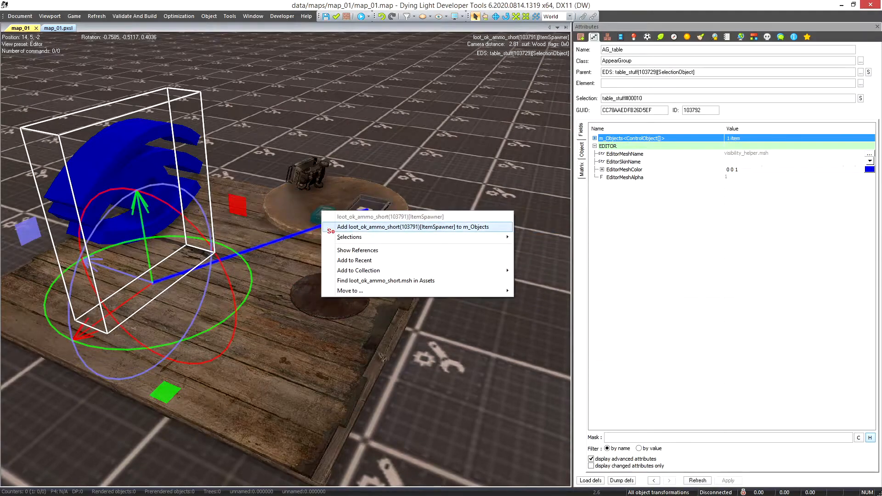
click(342, 227)
Add the generator_portable model on the table to the m_Objects list of AG_table
right_click(310, 177)
right_click(303, 165)
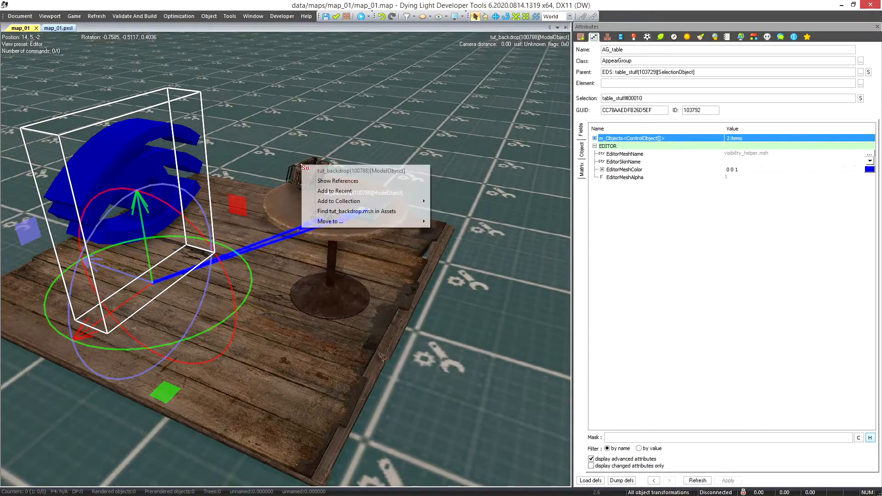
click(288, 148)
click(305, 173)
click(142, 171)
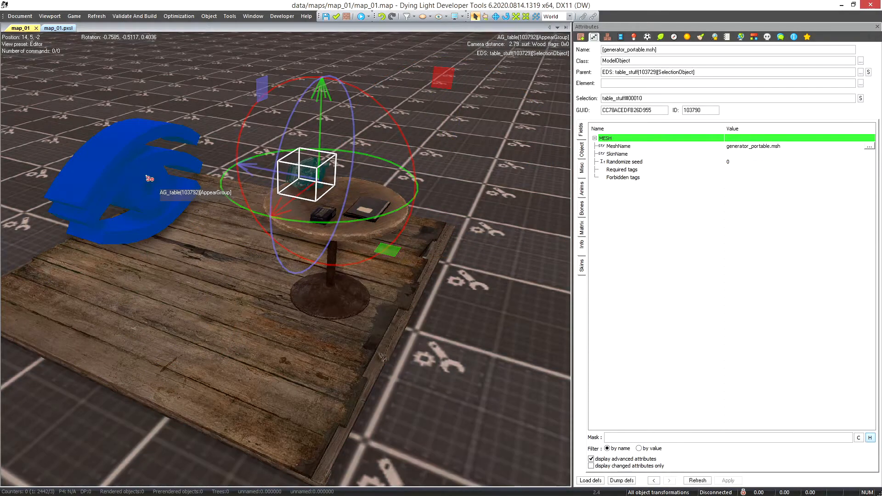
click(749, 139)
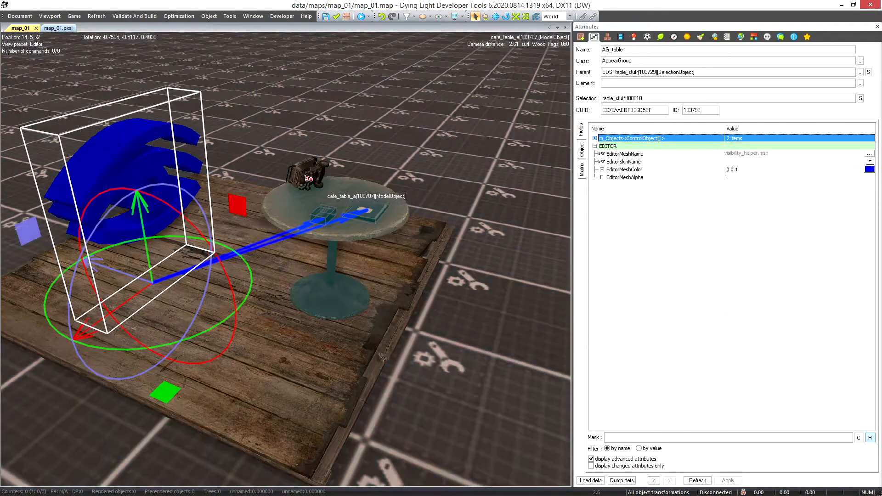
right_click(297, 175)
click(327, 189)
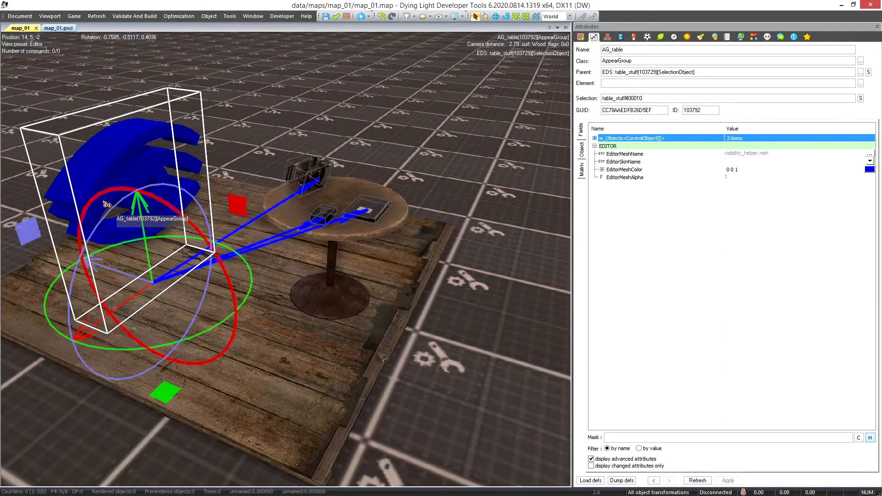
Select the table_stuff group in map_01 and examine its name and its SelectionObject class
scroll(338, 253, down, 2)
scroll(266, 251, up, 1)
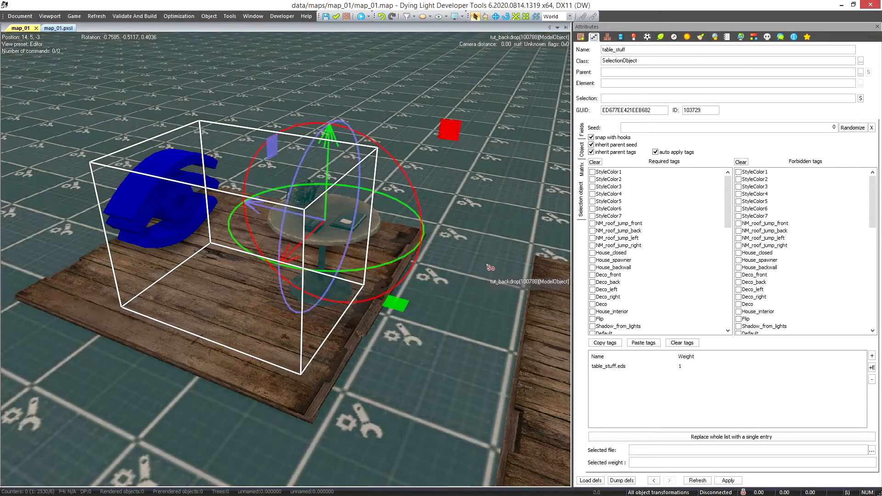
click(488, 266)
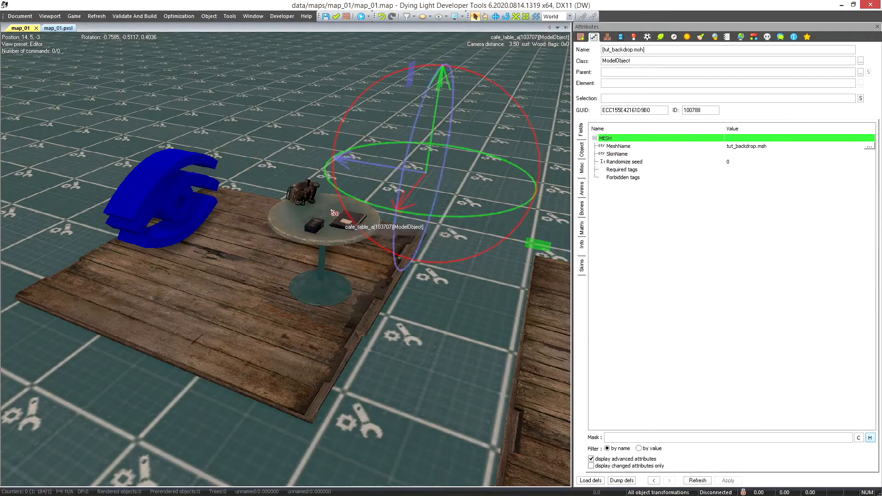
click(323, 218)
click(310, 191)
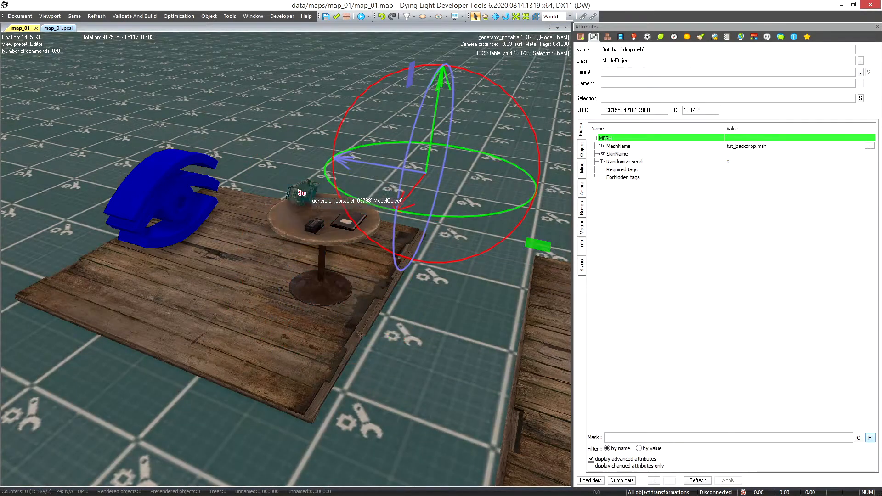
click(304, 191)
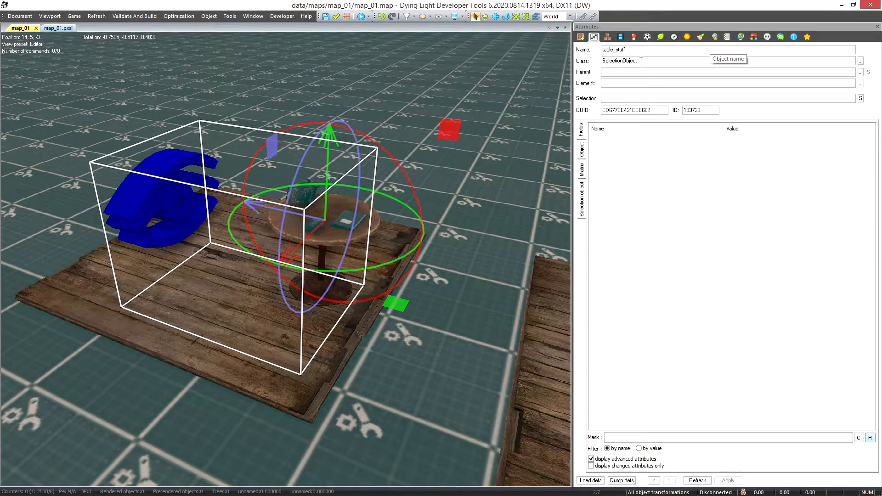
double_click(707, 61)
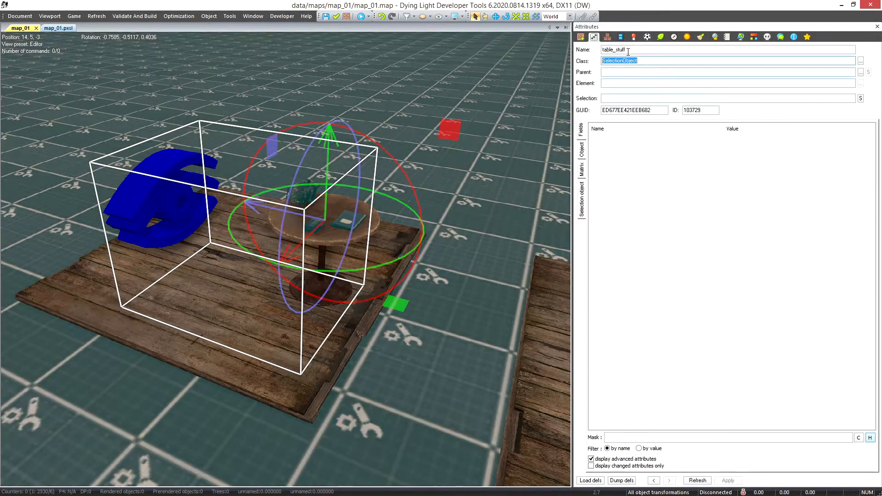
double_click(627, 51)
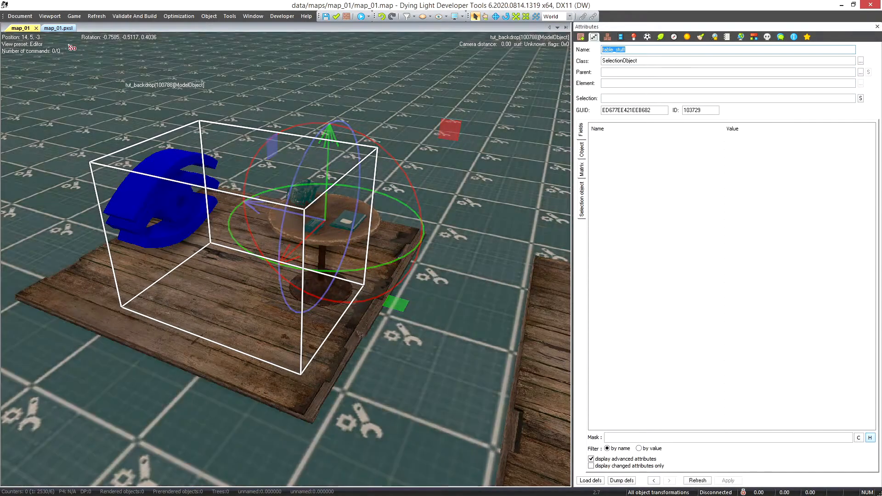
In map_01.pxsl, replace the hide phase's AG_table reference with table_stuff::AG_table and compile the quests
click(64, 27)
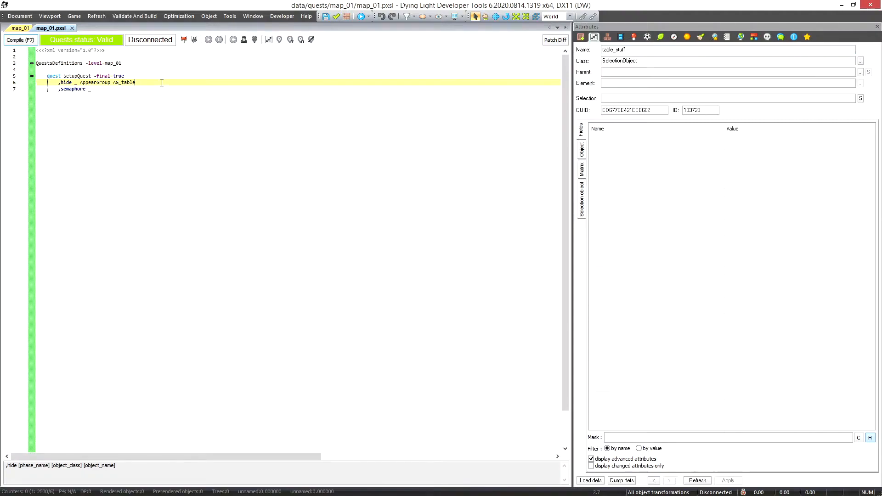
key(ctrl+shift+Left)
key(BackSpace)
key(BackSpace)
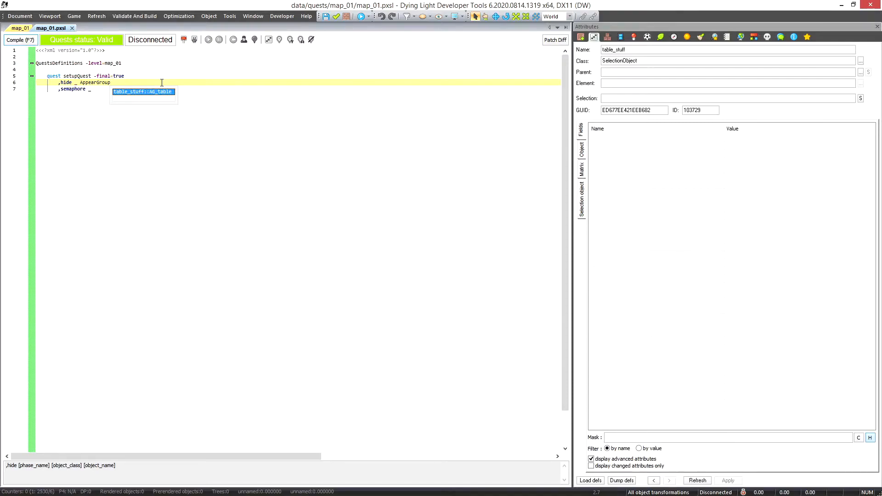
key(Return)
key(ctrl+shift+Left)
key(ctrl+Left)
key(ctrl+shift+Left)
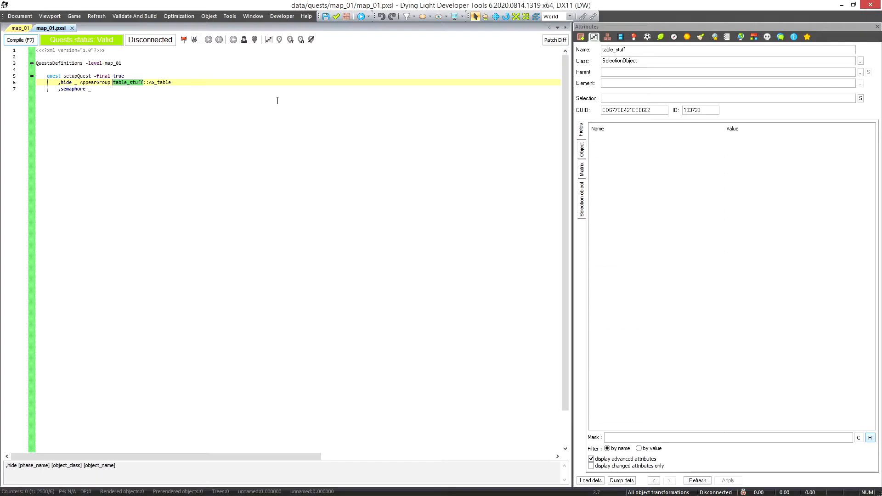
key(F7)
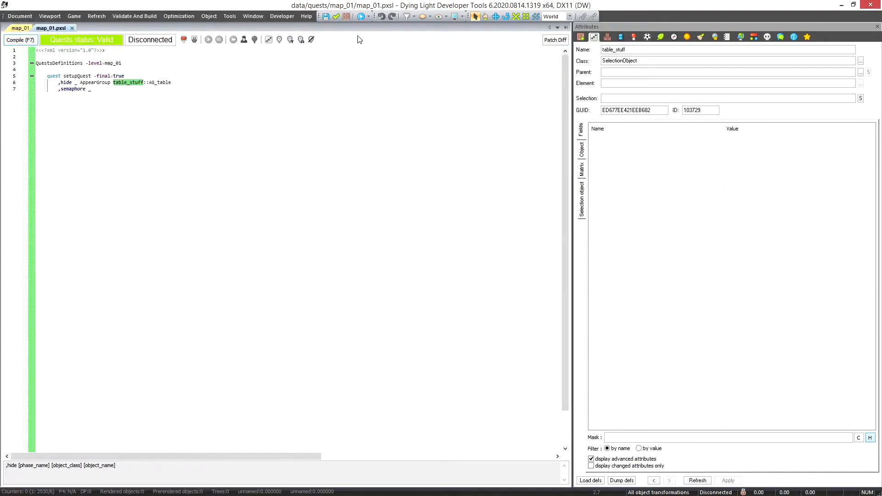
Run map_01 in the game to check the cafe table, pause it, and return to the editor to review the hide phase
click(359, 18)
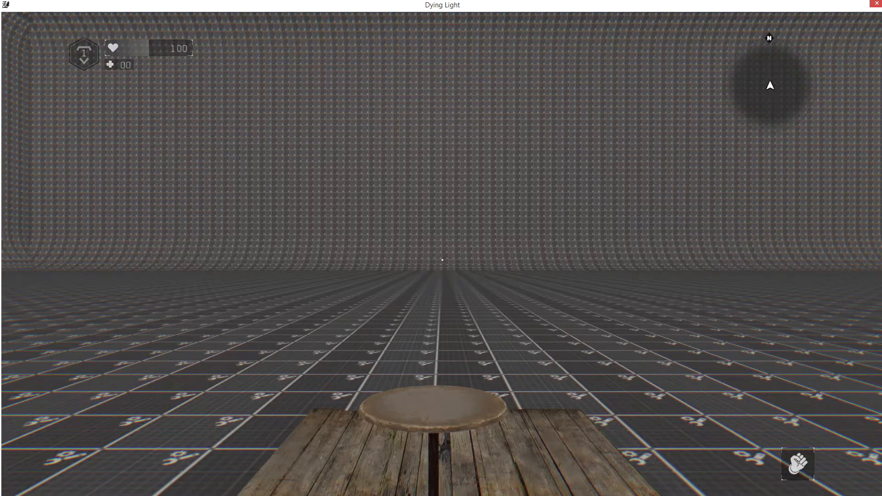
key(Escape)
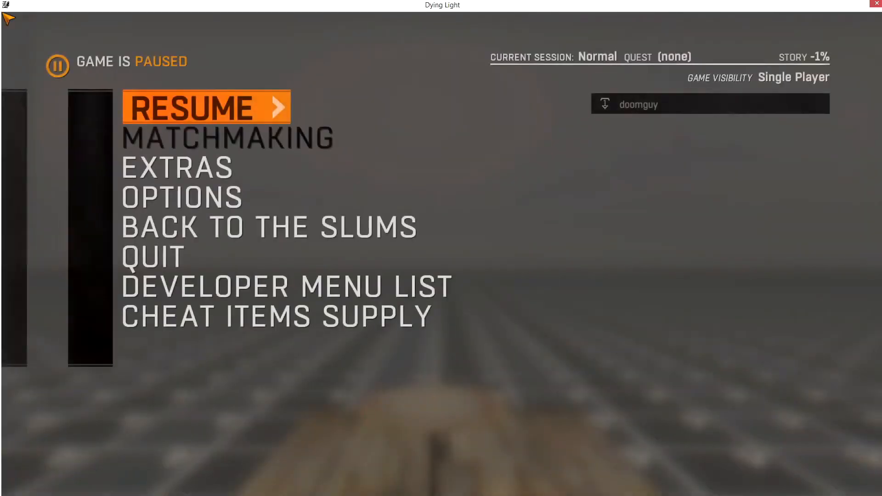
key(alt+Tab)
click(127, 85)
double_click(158, 82)
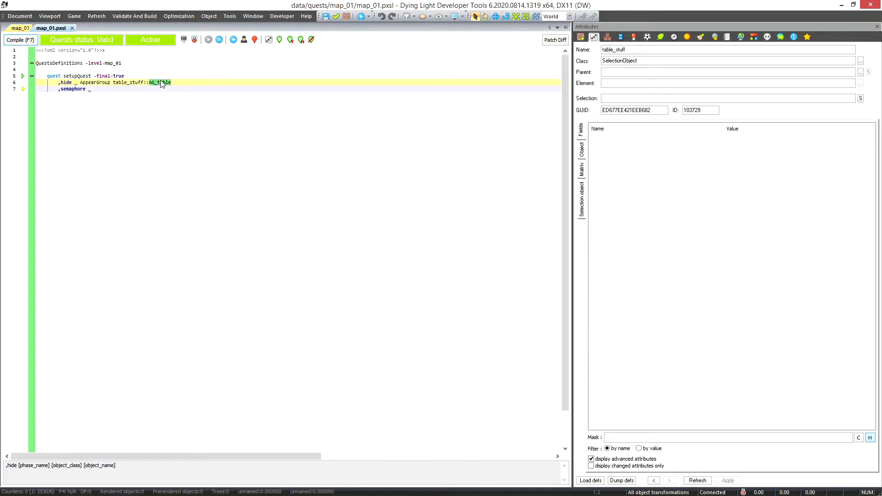
double_click(66, 83)
Return to the map_01 view and show the Objects list to examine the table_stuff group's contents
click(20, 29)
right_drag(428, 269, 427, 265)
key(s)
scroll(427, 264, down, 1)
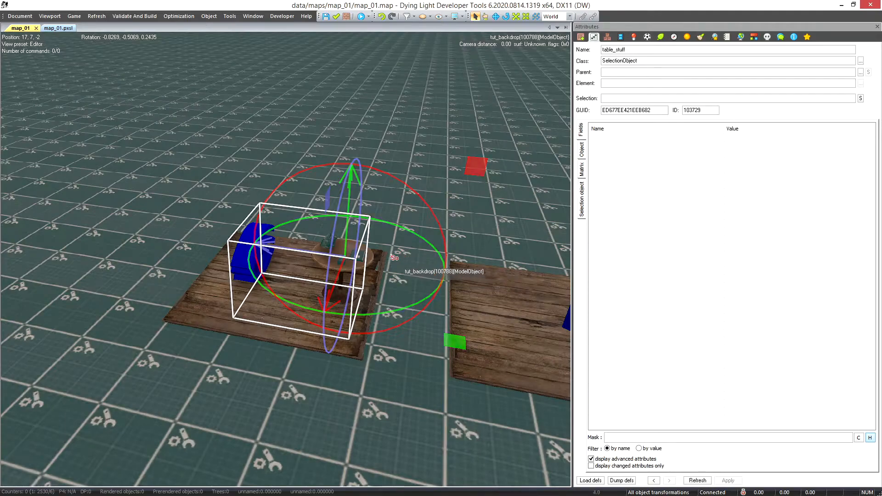
scroll(391, 258, up, 3)
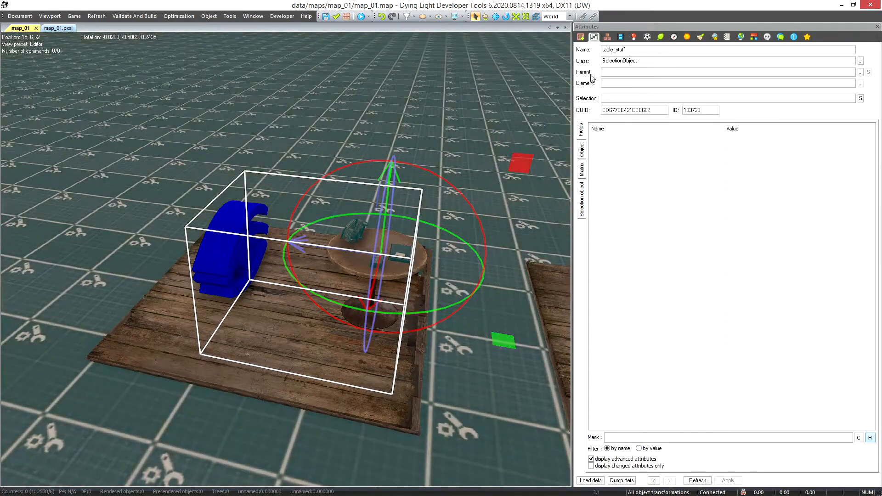
click(607, 36)
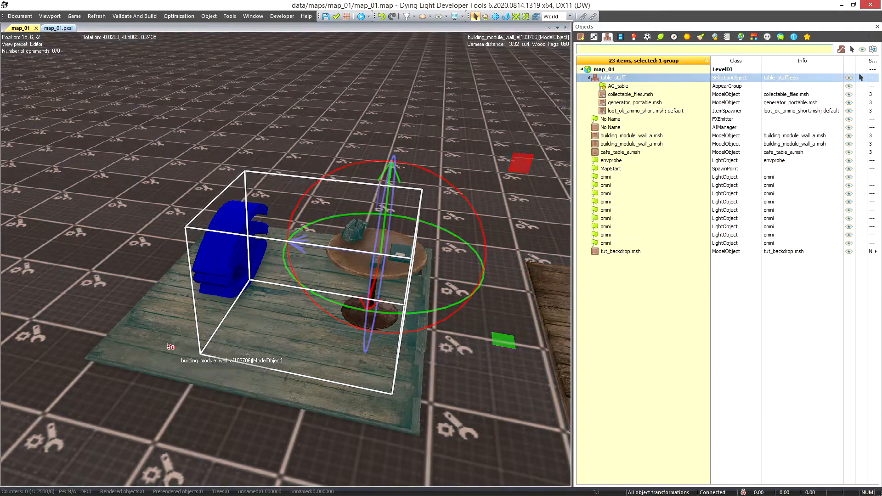
Create a group named another_group in selections/dcust from table_stuff, cafe_table_a and the building_module_wall_a platform beneath the table
click(168, 344)
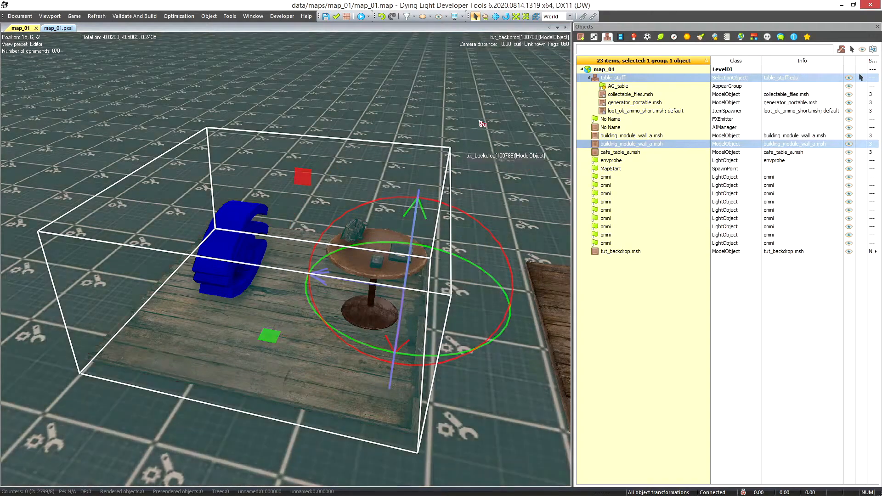
click(419, 201)
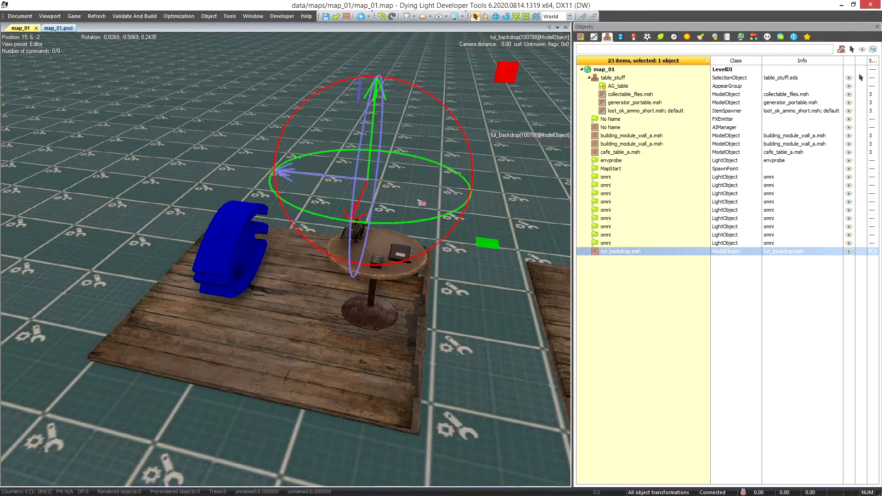
click(400, 272)
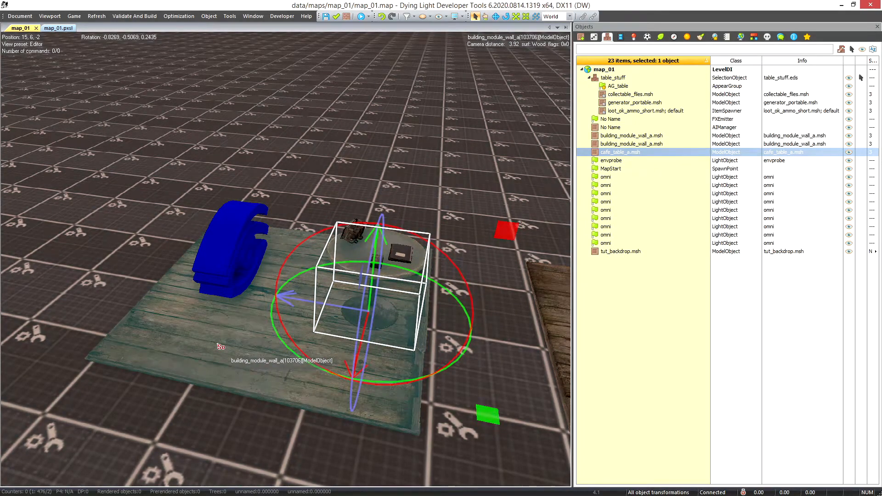
ctrl+click(219, 346)
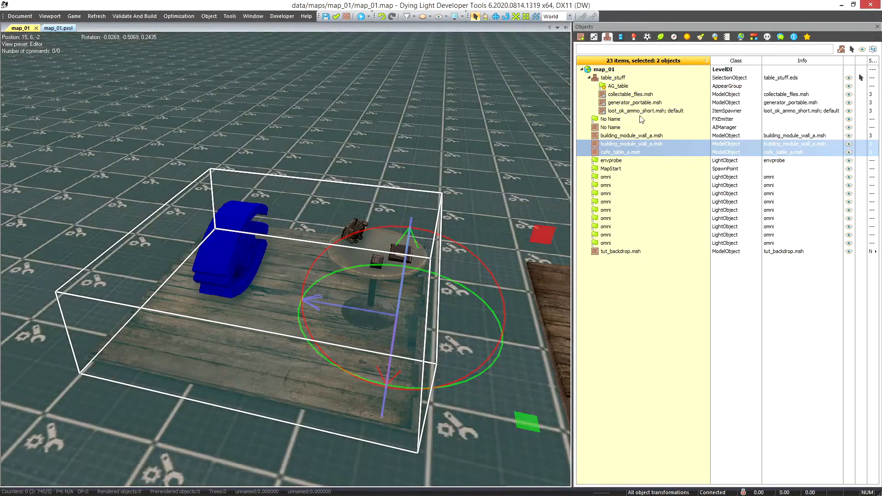
ctrl+click(616, 79)
right_click(616, 79)
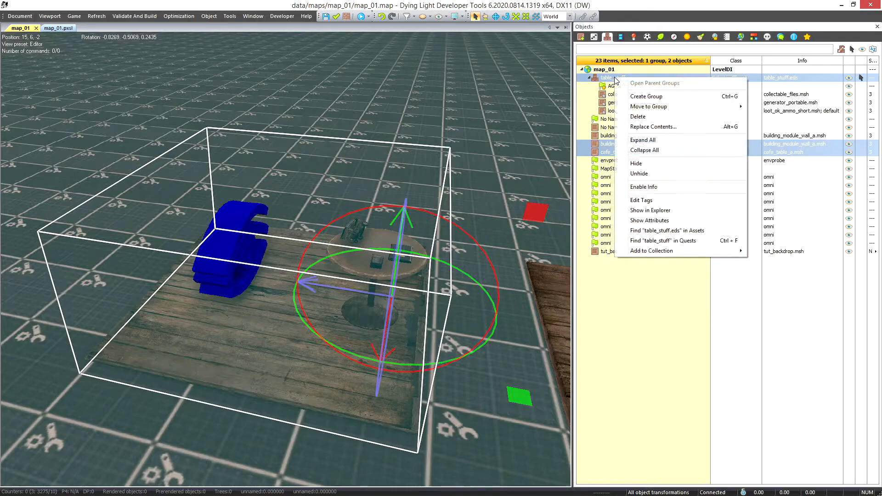
click(633, 82)
text(another_gro)
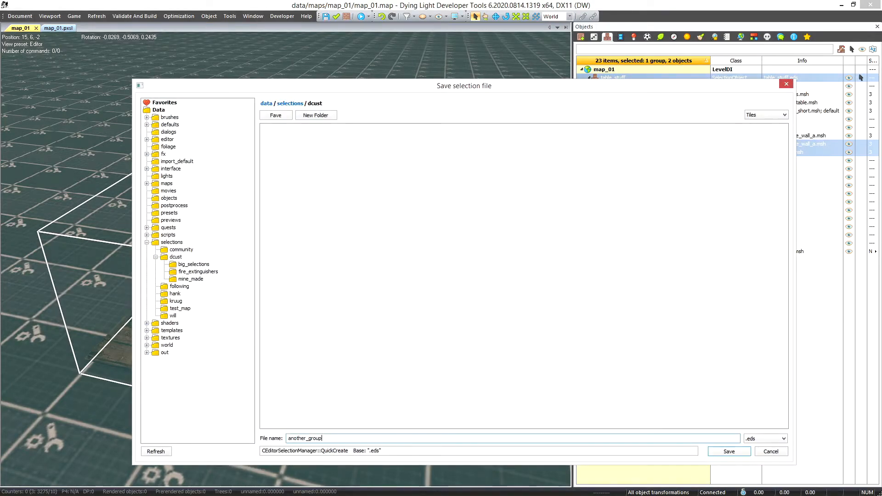
text(up)
key(Return)
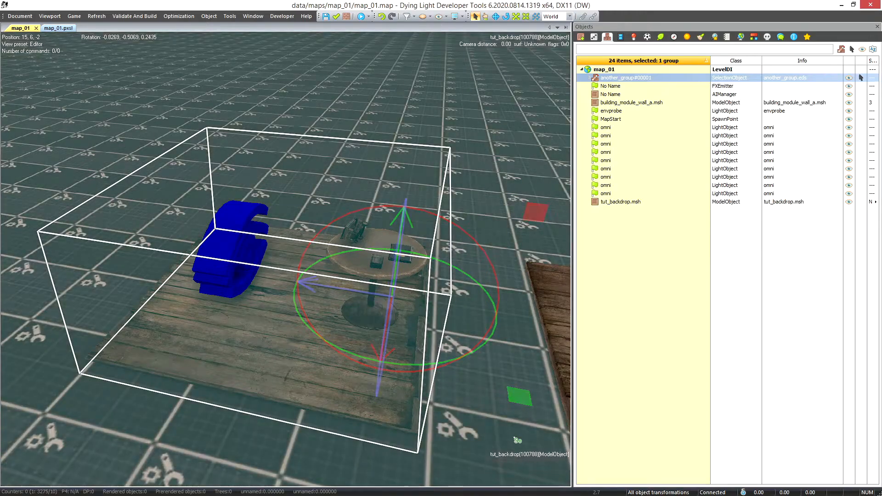
Save and close another_group, then expand it and select AG_table inside the nested table_stuff group
right_click(619, 78)
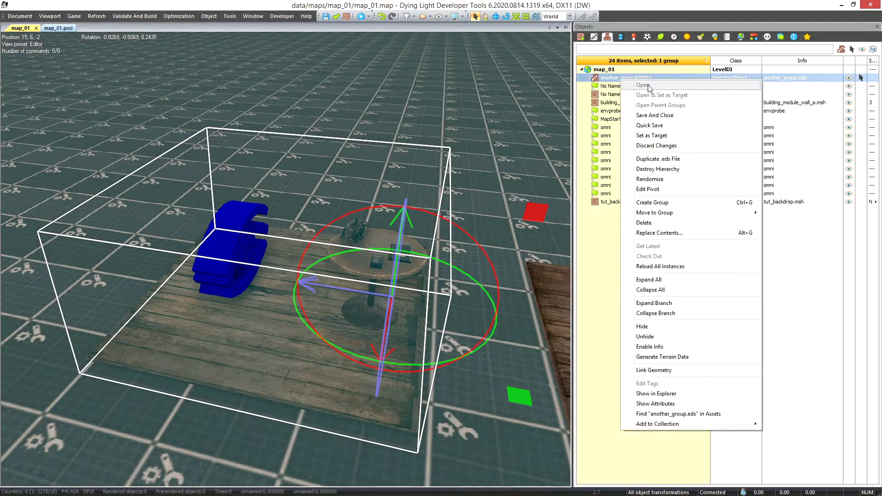
click(653, 115)
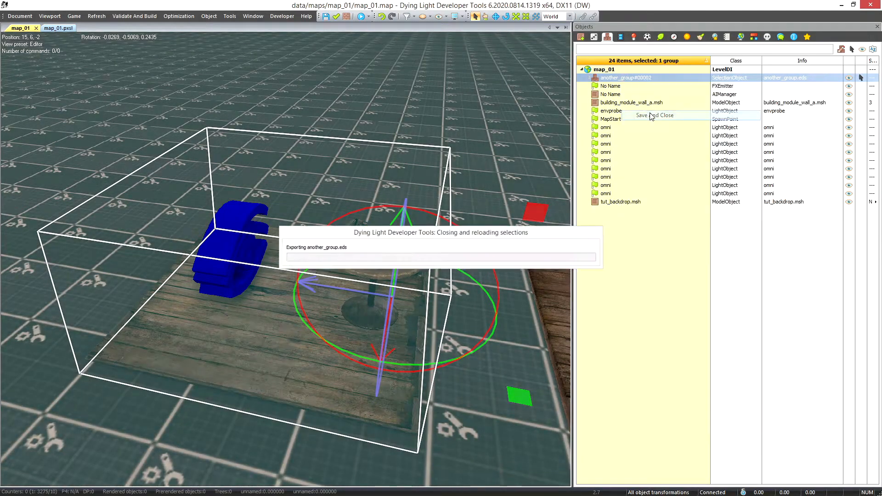
click(581, 78)
click(614, 86)
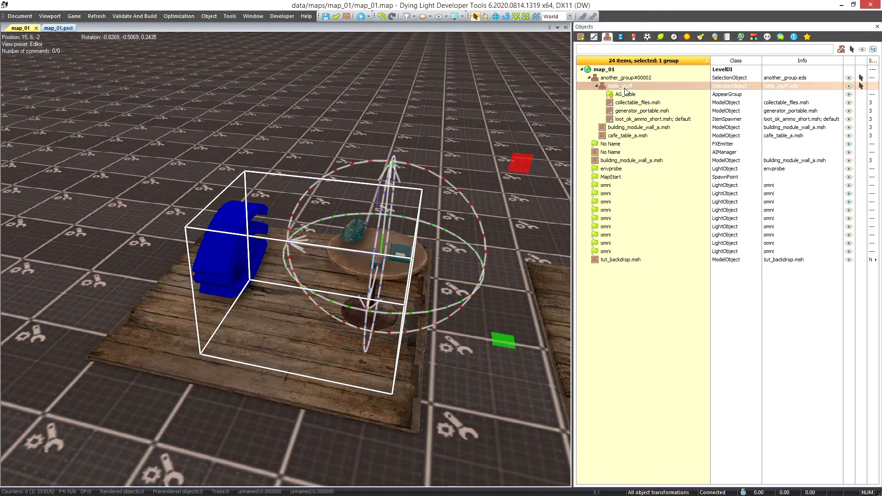
click(626, 93)
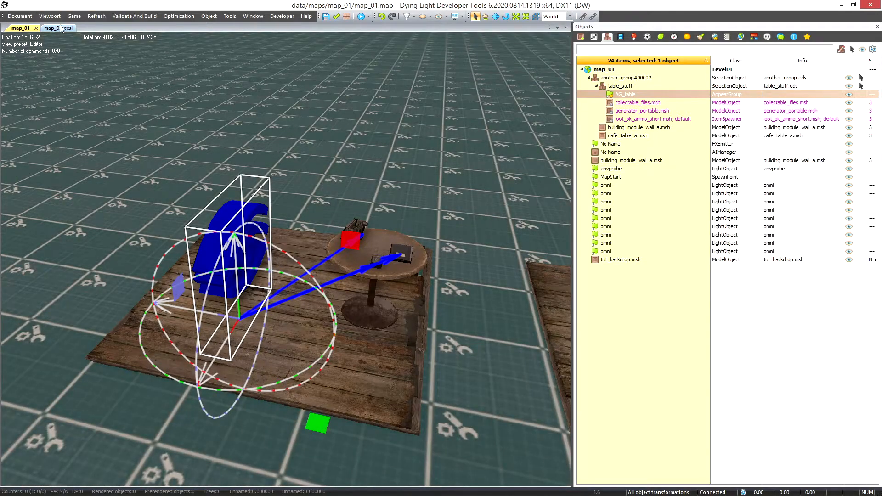
In the map_01.pxsl hide phase, extend the AppearGroup reference to another_group::table_stuff::AG_table
click(62, 28)
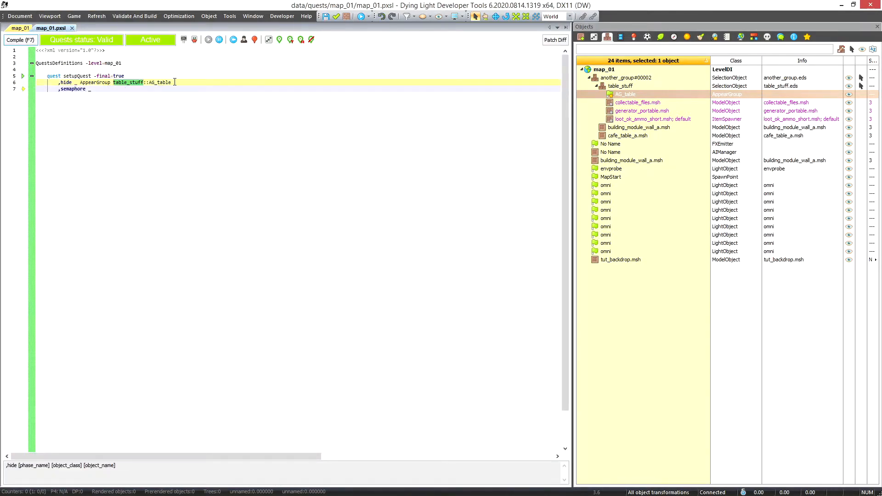
click(113, 84)
text(anoth)
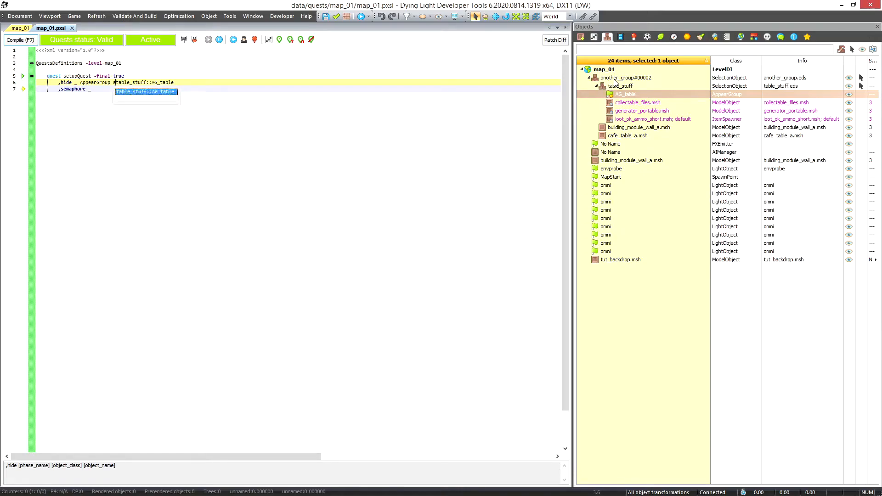
text(er_group::)
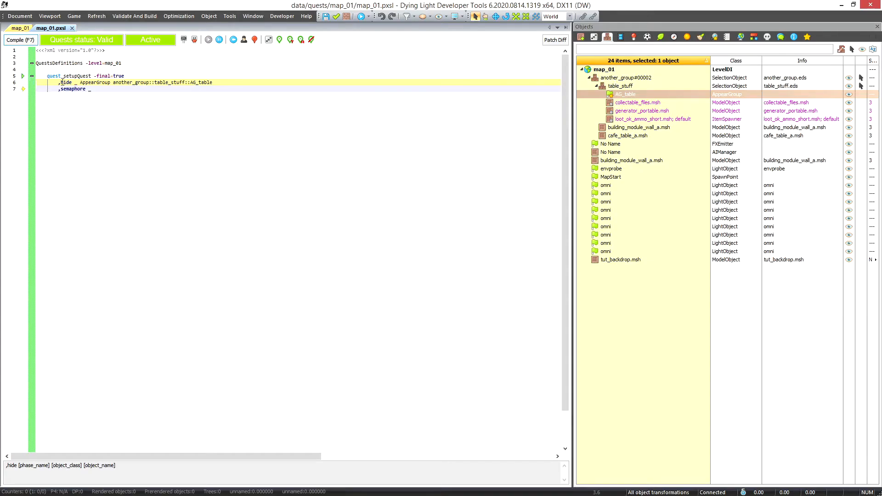
Switch to the paused Dying Light game and quit the running session, confirming the prompt
key(alt+Tab)
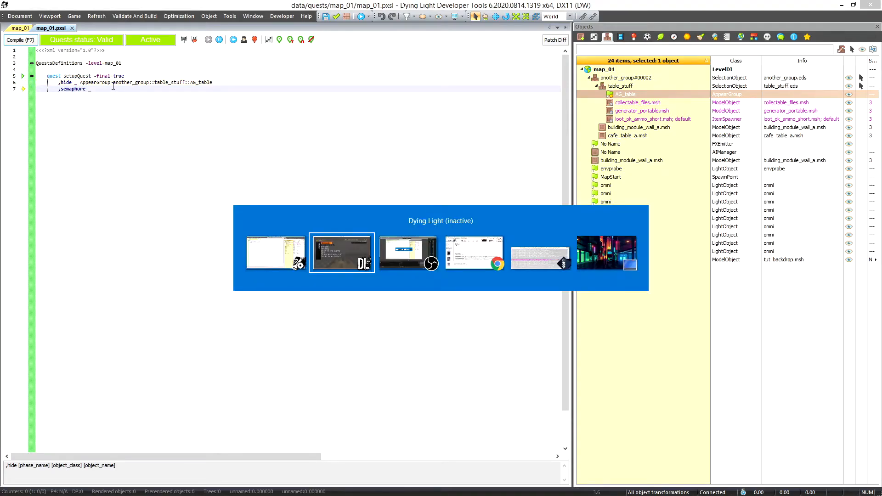
key(Up)
key(Up)
key(Up)
key(Return)
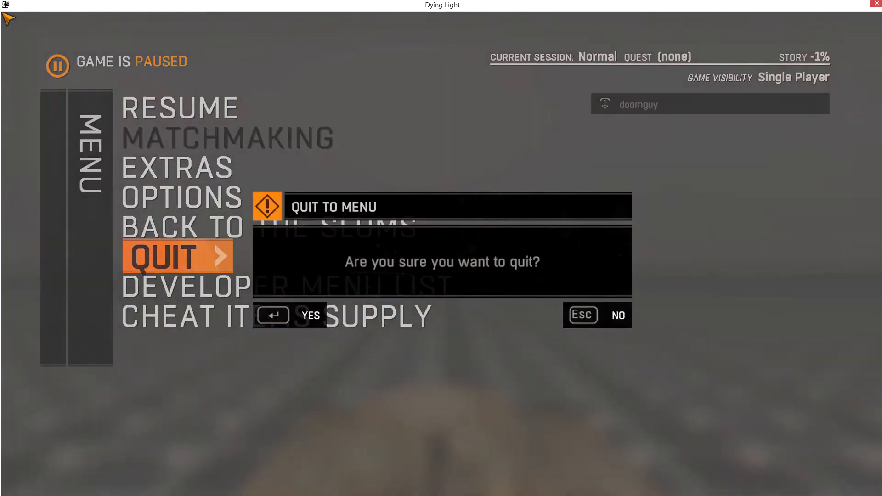
key(Return)
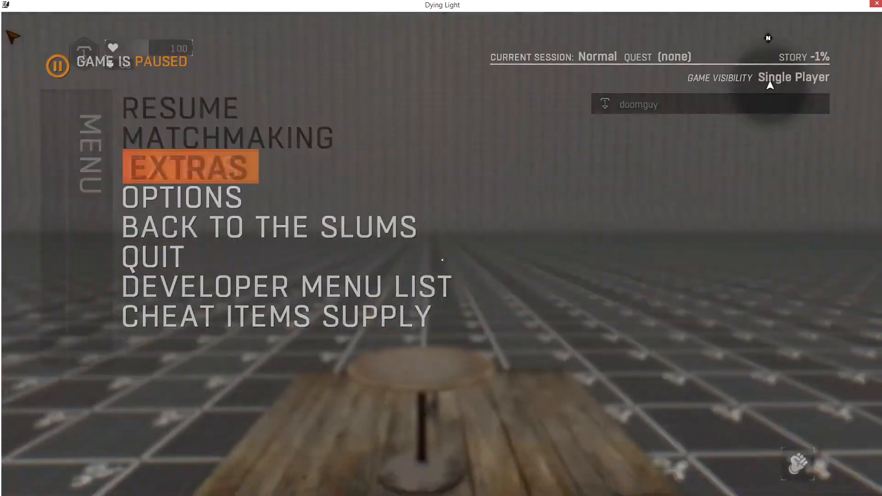
key(Escape)
key(Up)
key(Up)
key(Up)
key(Return)
key(Return)
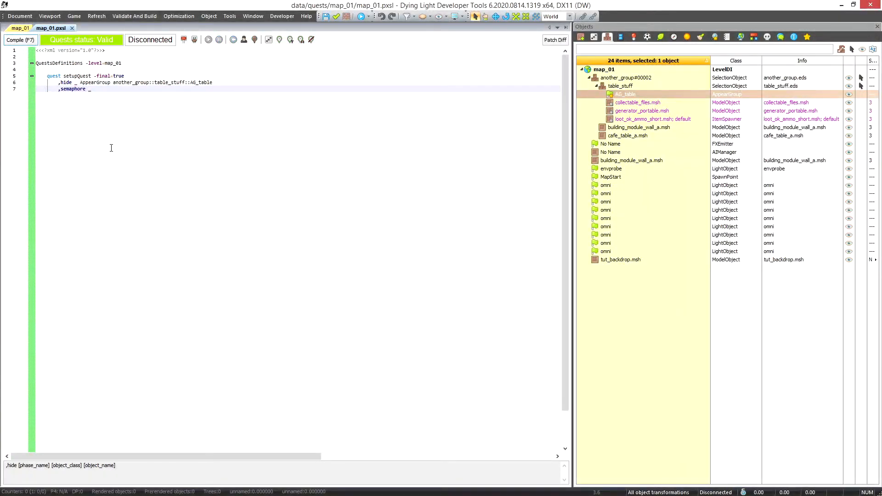
Compile the map_01 quest script with the nested group reference
click(167, 99)
key(F7)
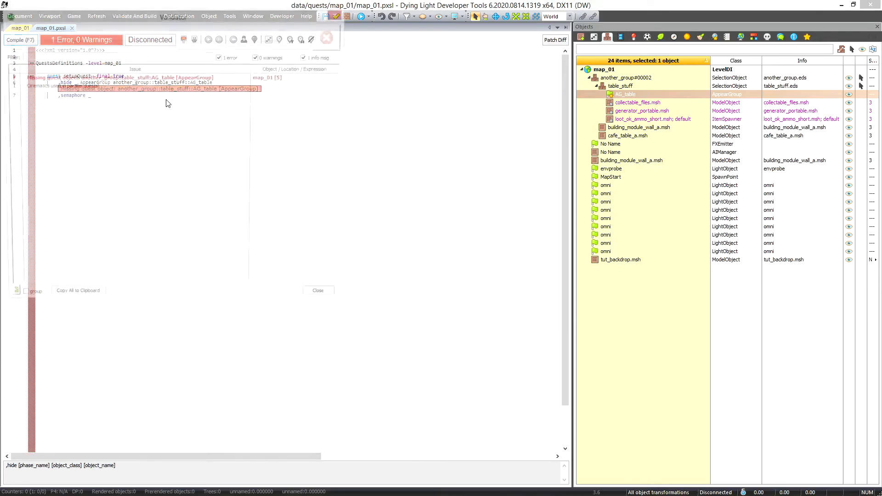
Close the compile report and rename the another_group#00002 group in map_01 to another_group, matching the quest script reference
key(Escape)
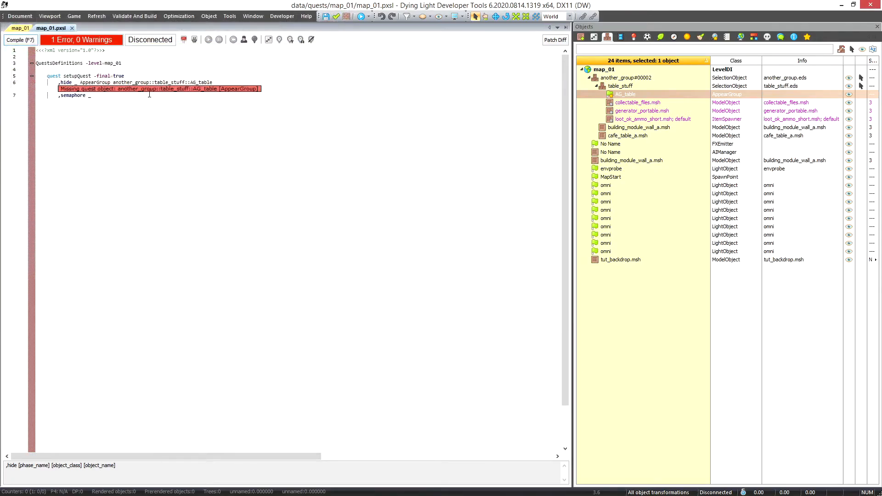
click(124, 92)
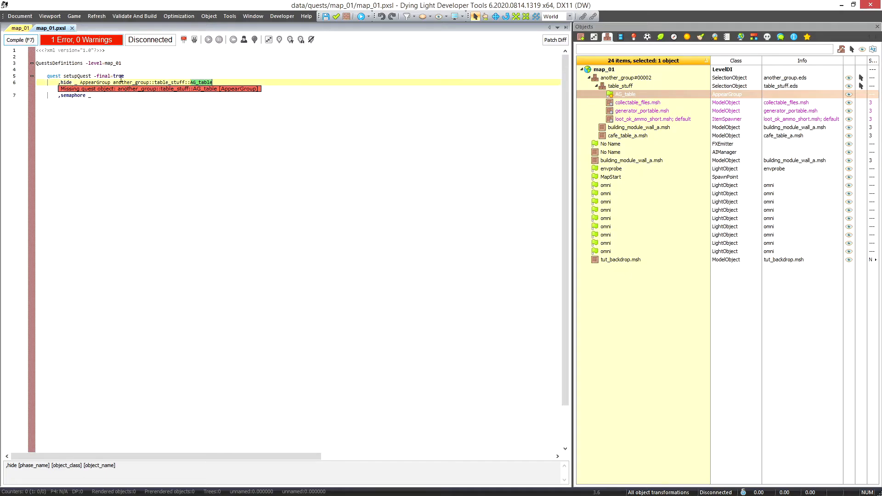
double_click(120, 82)
click(19, 28)
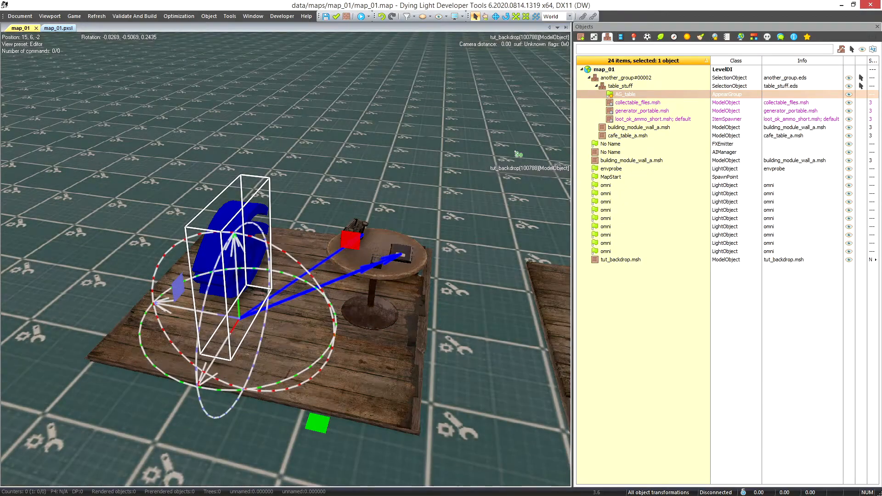
click(627, 79)
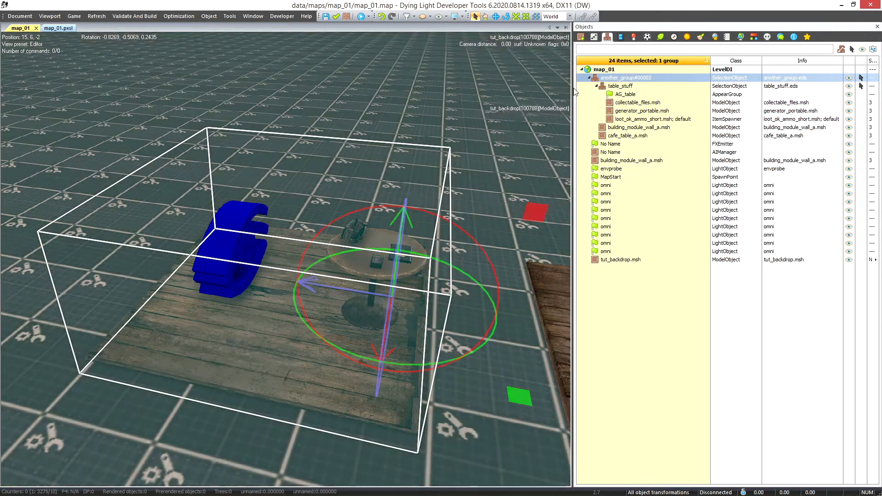
click(594, 37)
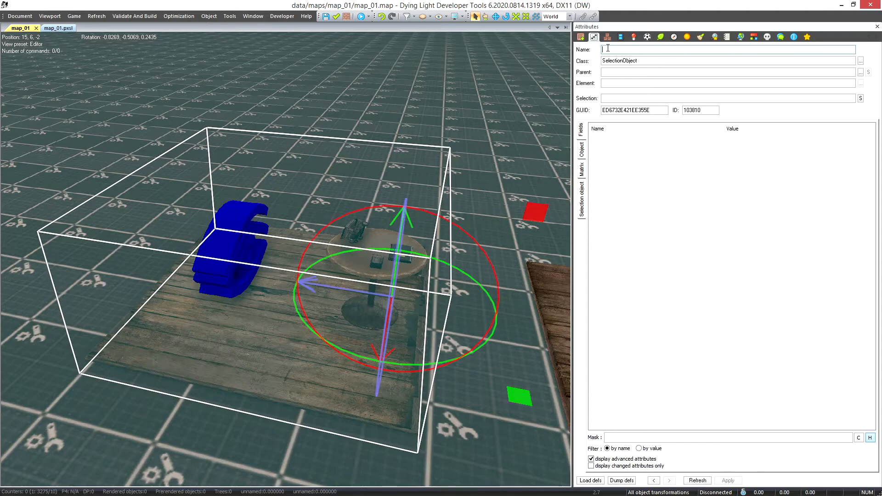
click(607, 37)
Recompile the map_01.pxsl quest script and launch the map in the game
click(59, 28)
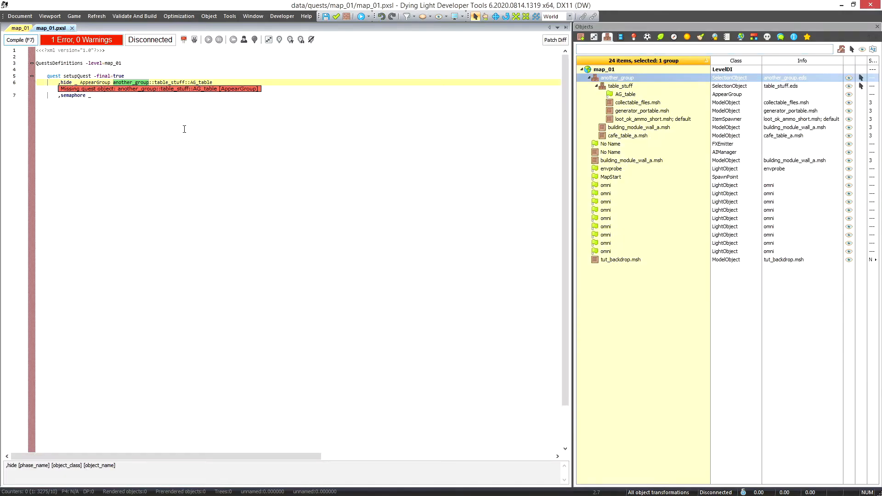
key(F7)
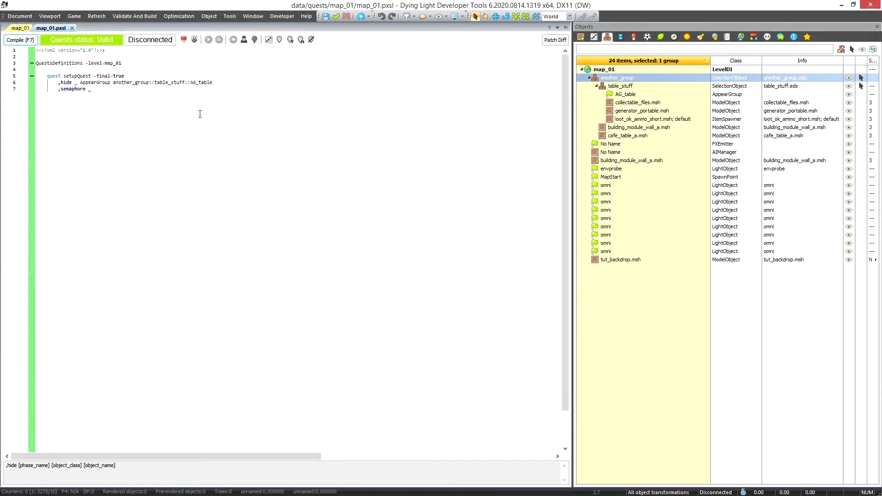
click(361, 17)
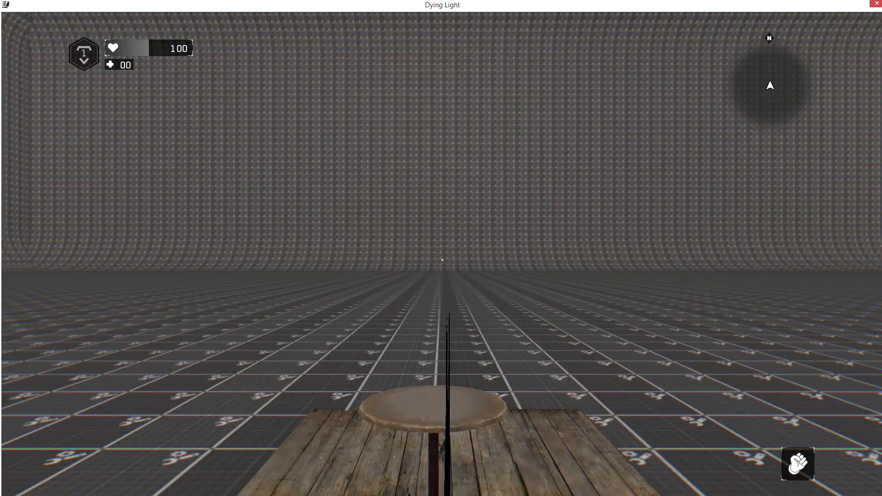
Walk around the cafe table in the game to check whether the hide phase affects the items on it
key(w)
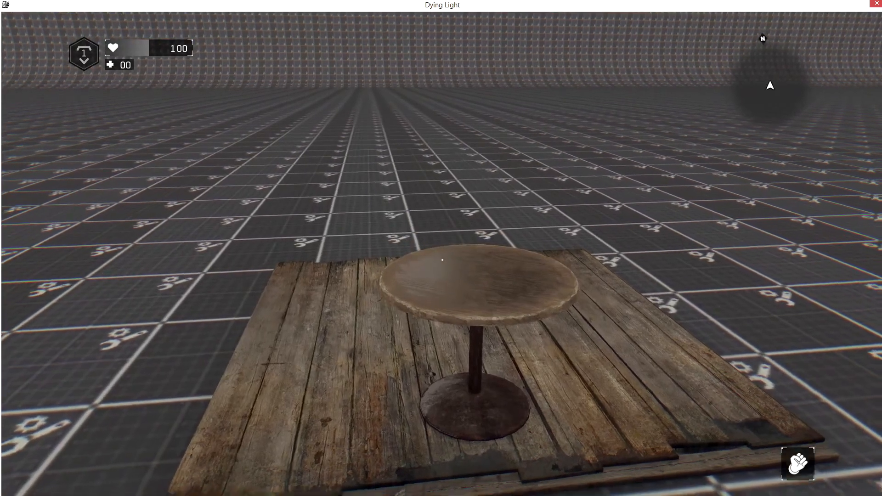
key(s)
key(space)
key(w)
key(a)
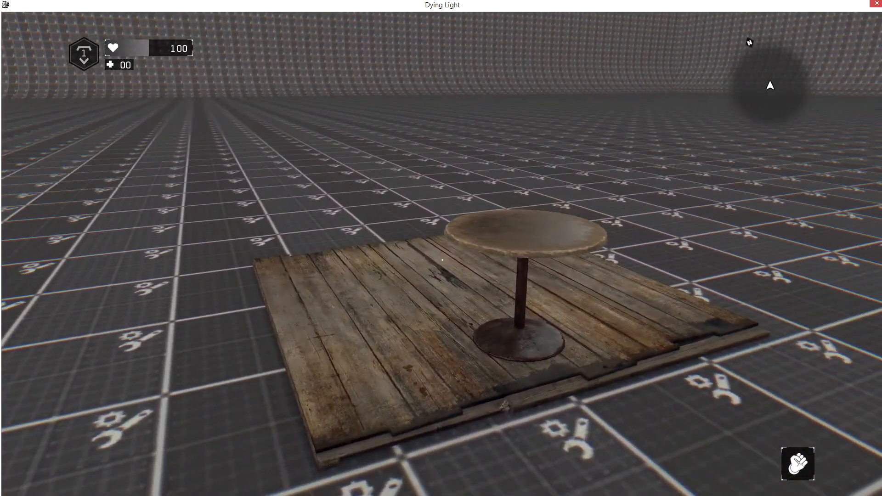
Pause the game and quit the session to return to the editor
key(Escape)
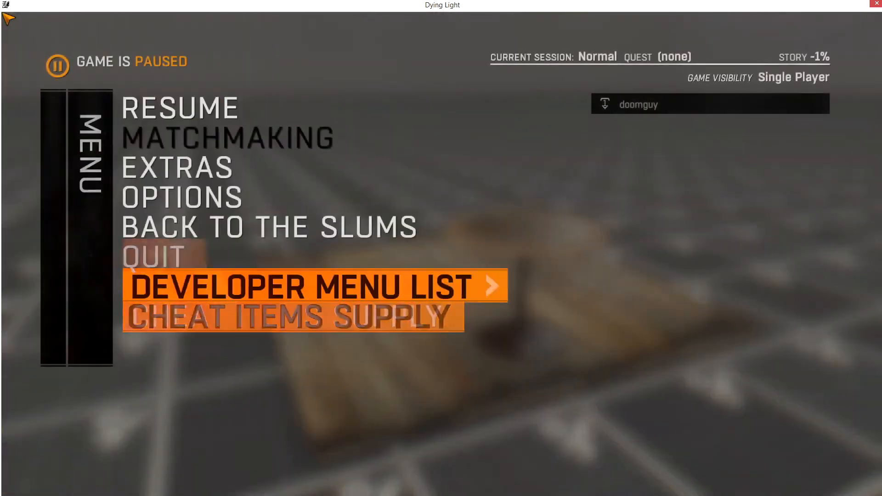
key(Up)
key(Return)
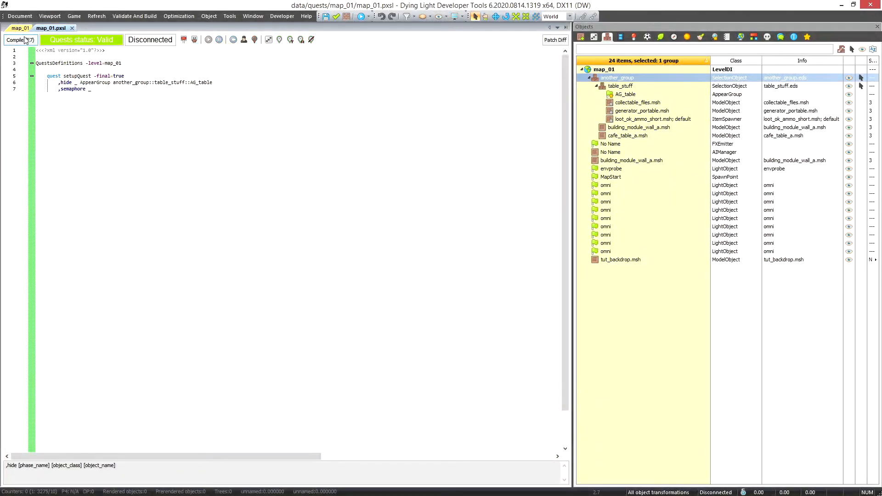
Review the AppearGroup hide line in map_01.pxsl and inspect the another_group objects in the map_01 view
click(23, 29)
click(51, 28)
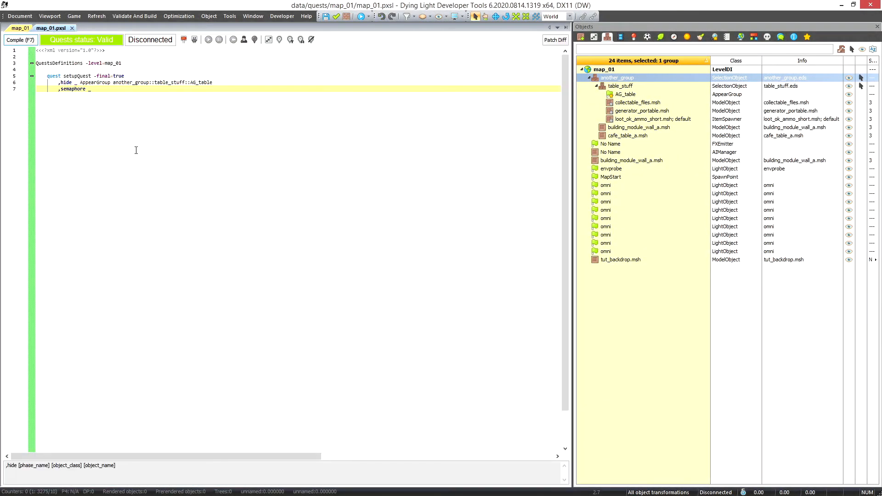
drag(225, 83, 57, 81)
click(20, 28)
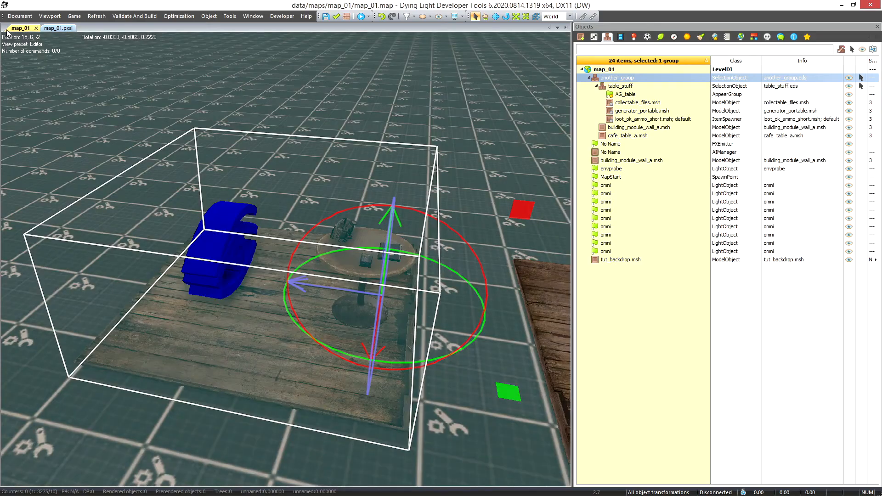
scroll(316, 249, up, 4)
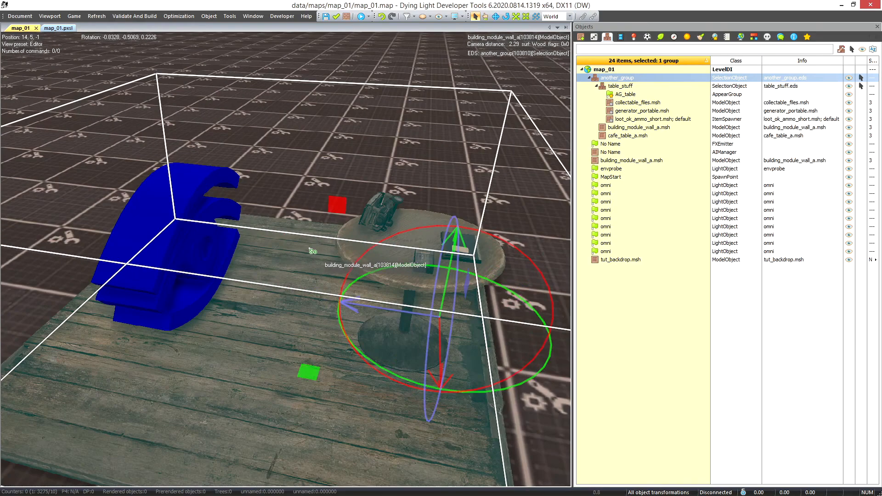
scroll(313, 250, down, 2)
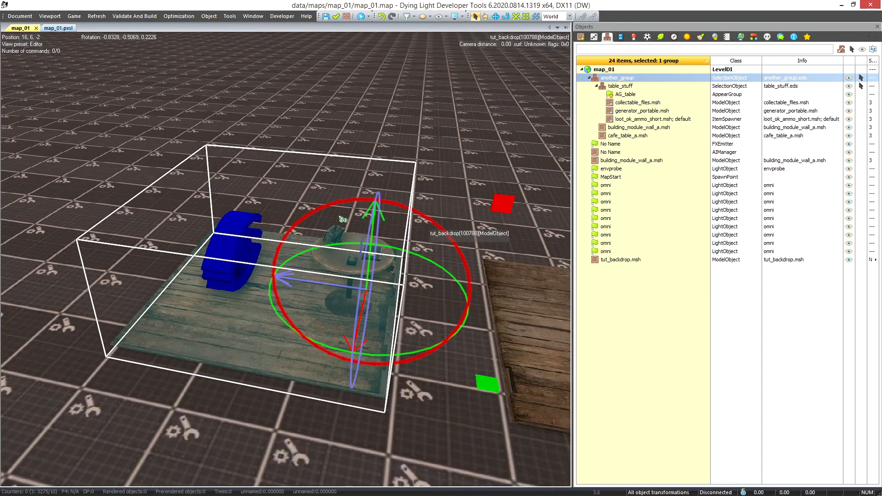